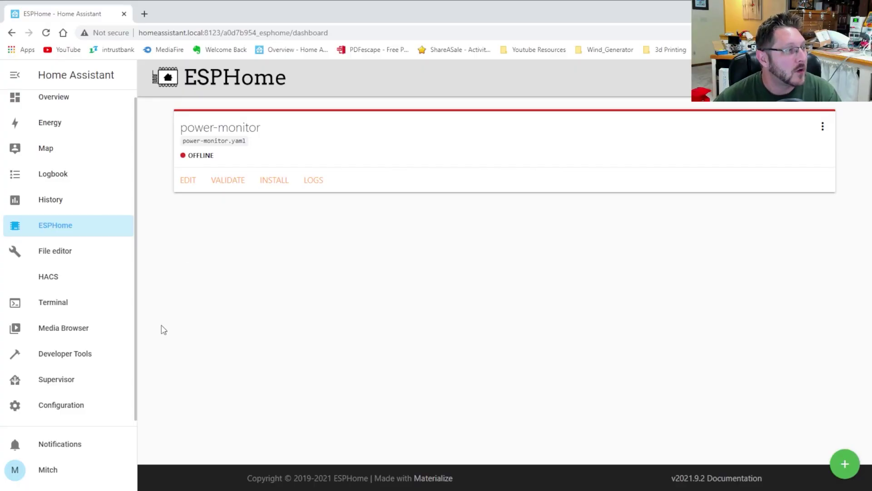
# - Delete the existing power-monitor ESPHome integration from the configured integrations and confirm the deletion
pyautogui.click(68, 102)
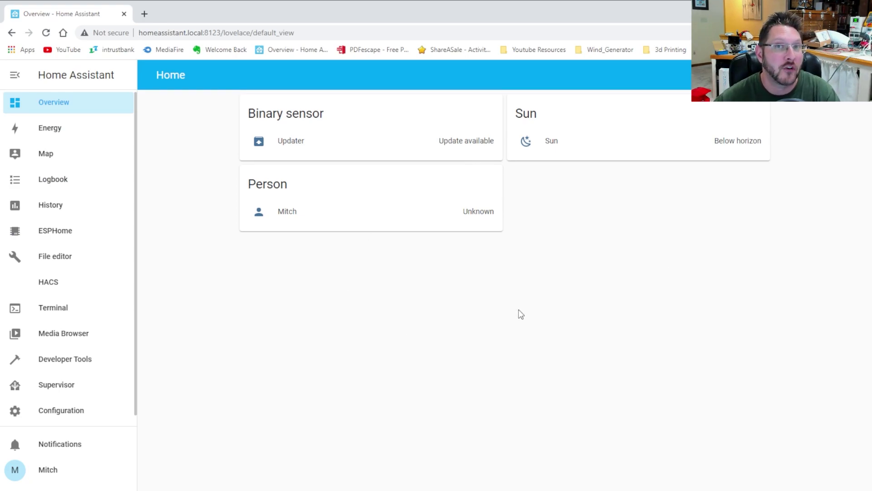
pyautogui.click(41, 388)
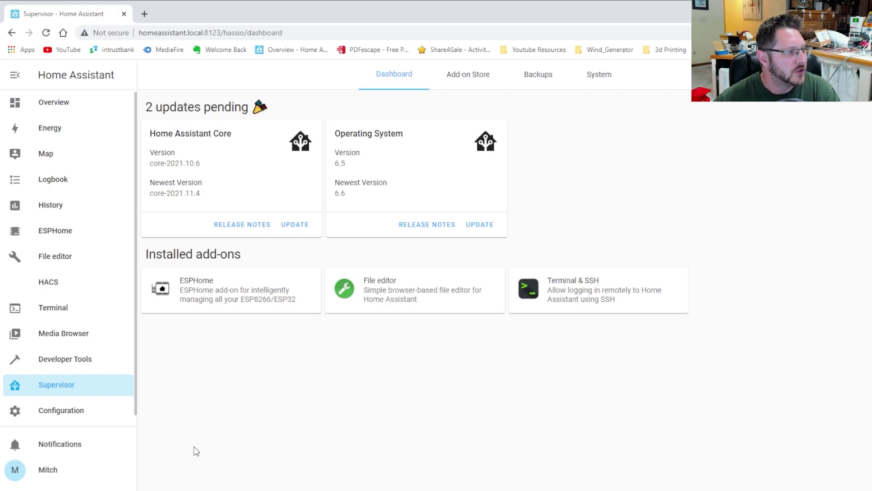
pyautogui.click(61, 416)
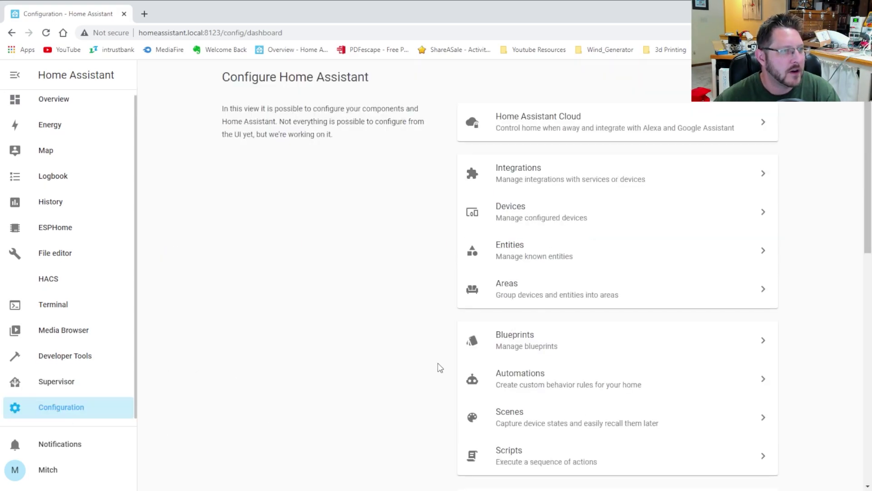
pyautogui.click(553, 180)
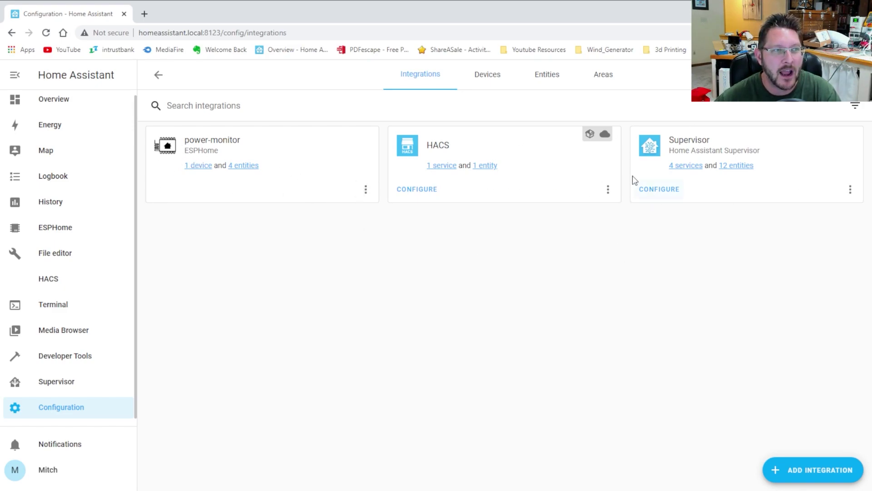
pyautogui.click(366, 189)
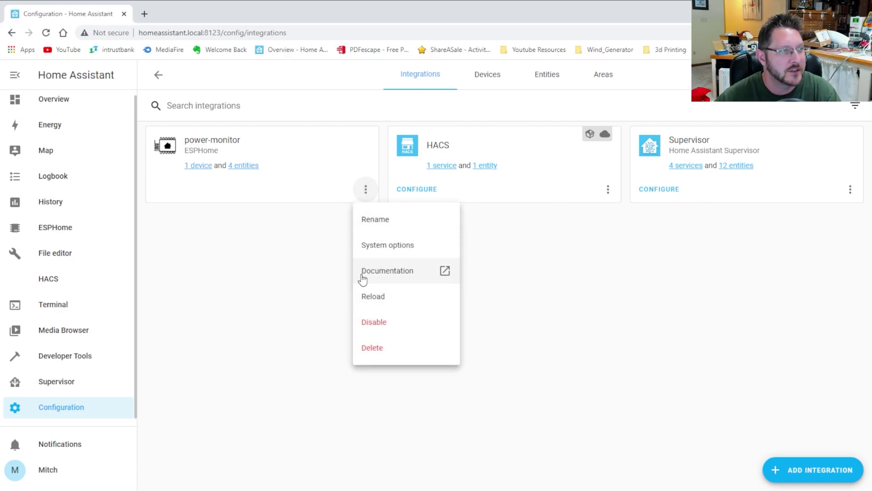
pyautogui.click(382, 357)
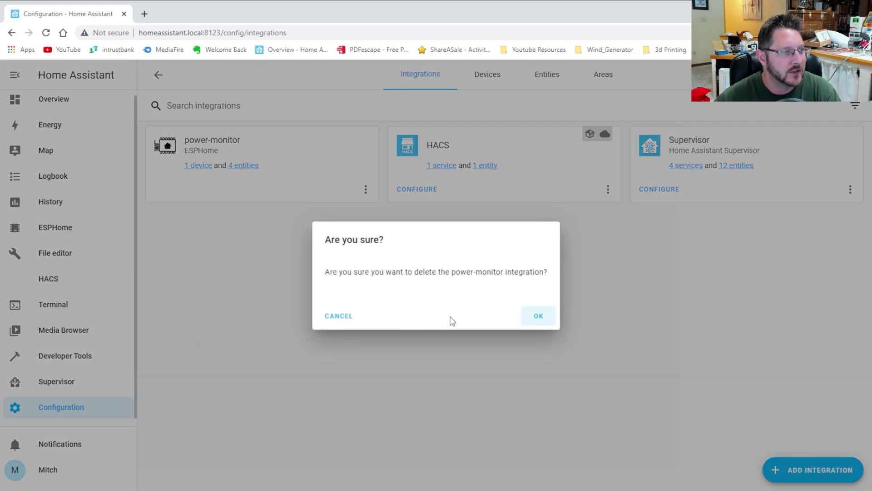
pyautogui.click(550, 319)
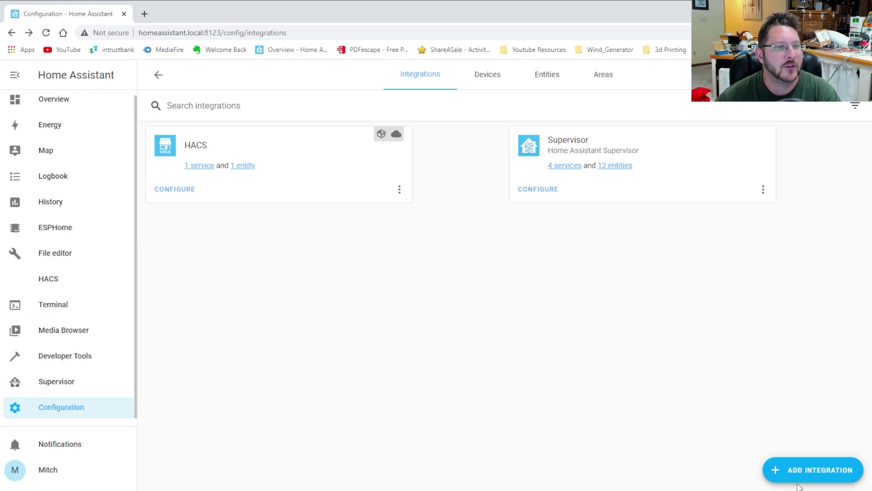
pyautogui.click(808, 472)
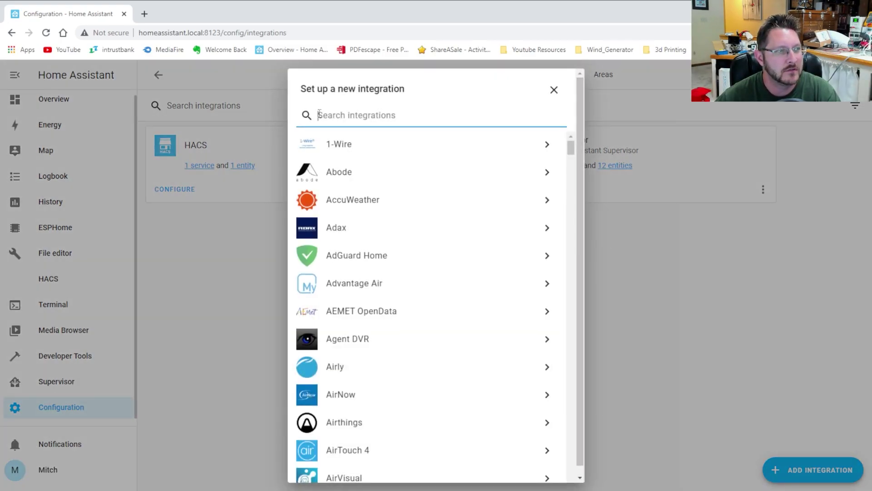
pyautogui.write('espho')
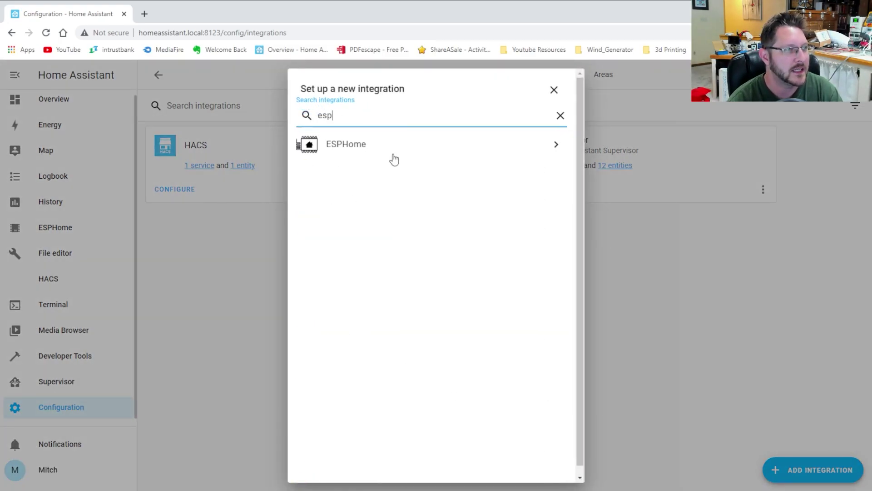
pyautogui.click(350, 144)
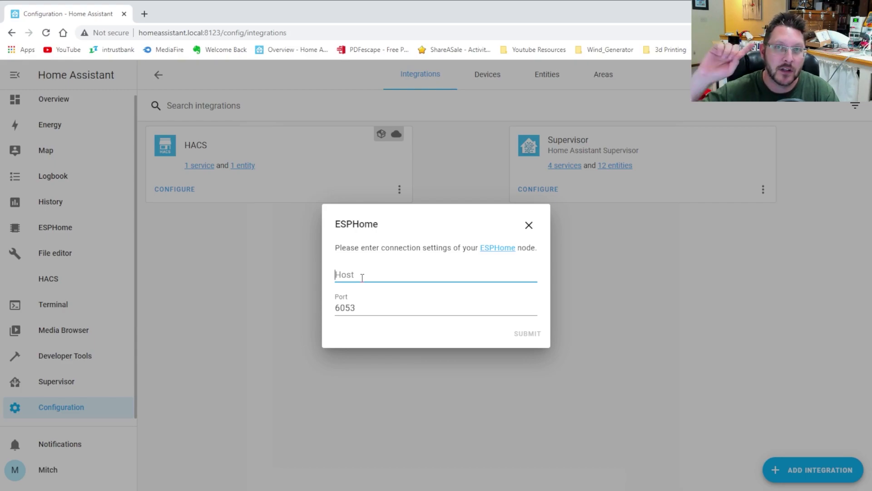
pyautogui.click(529, 225)
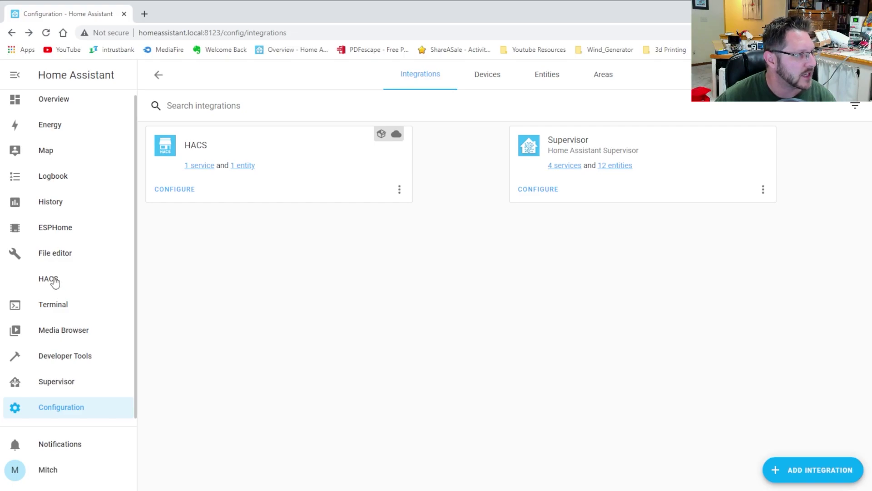
# - Install power-monitor.yaml on the ESP32 from the ESPHome dashboard through the /dev/ttyUSB0 serial port
pyautogui.click(52, 227)
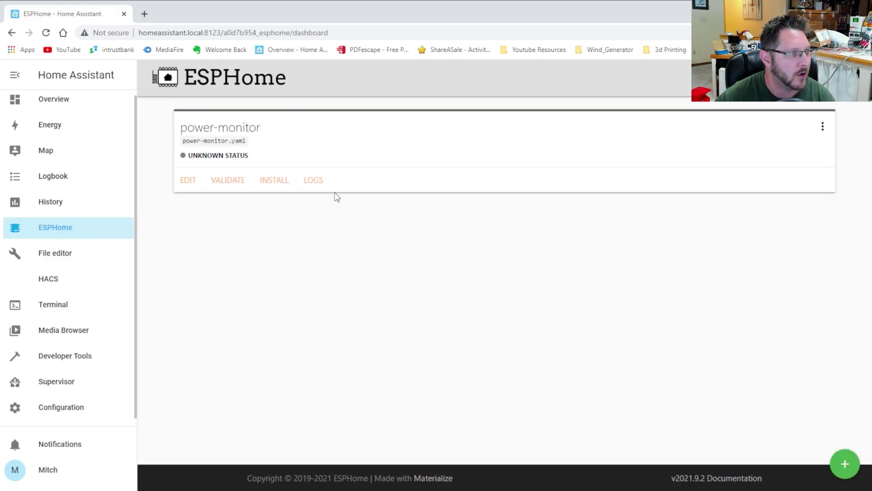
pyautogui.click(312, 180)
pyautogui.click(492, 293)
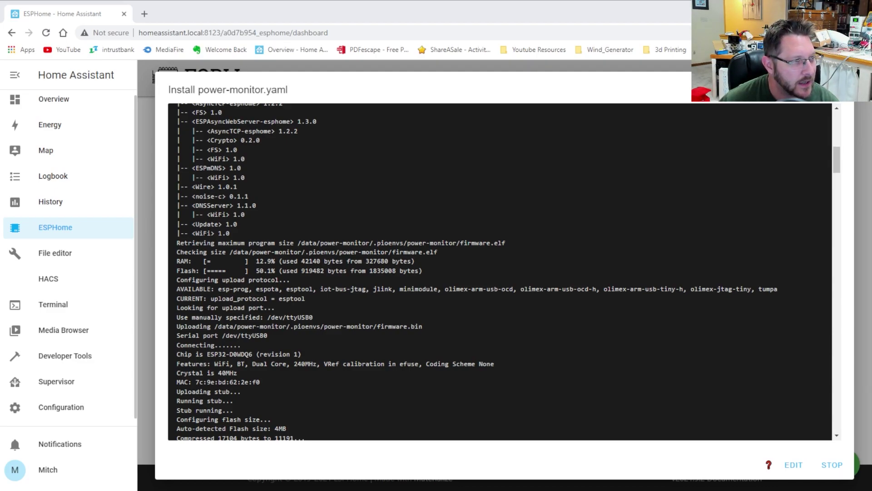
# - Find the device's IP address in the WiFi section of the install log, copy it and stop the log
pyautogui.moveTo(176, 381); pyautogui.dragTo(263, 383)
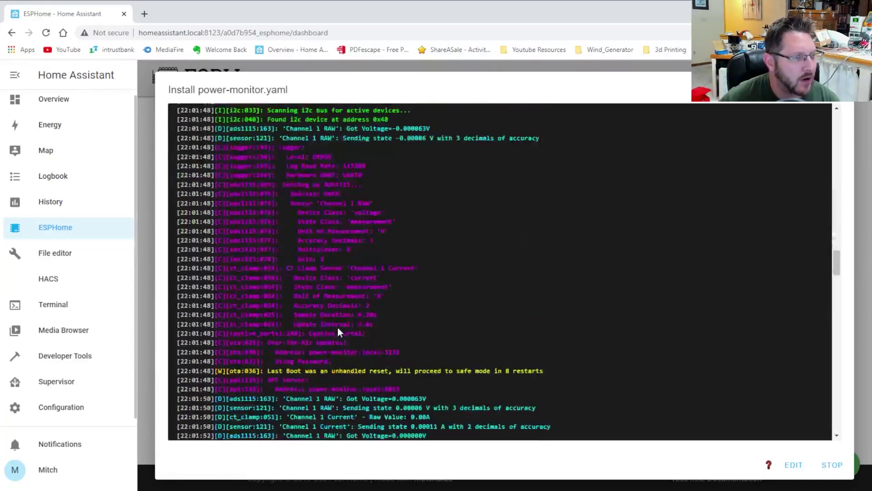
pyautogui.scroll(5, 309, 272)
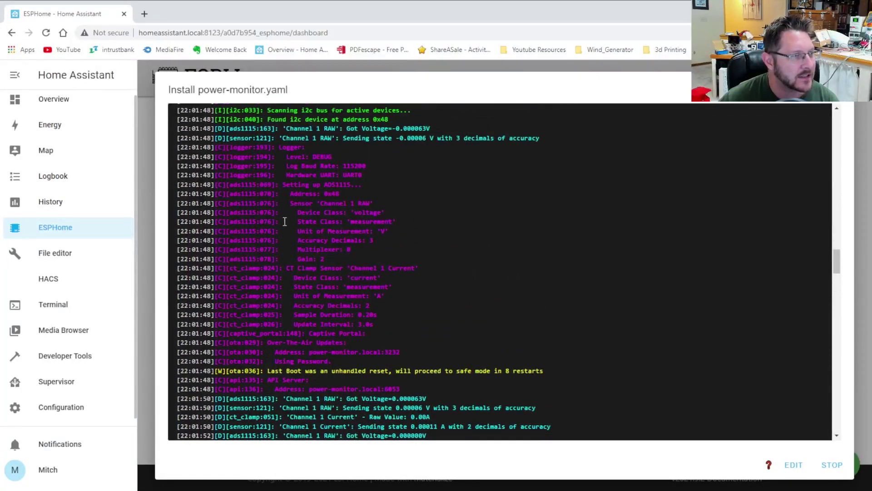
pyautogui.scroll(3, 330, 261)
pyautogui.scroll(2, 327, 261)
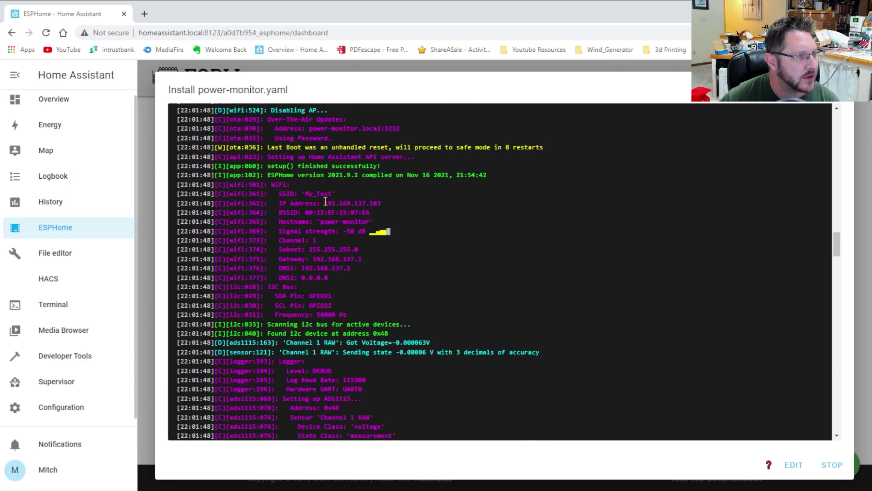
pyautogui.moveTo(325, 202); pyautogui.dragTo(379, 204)
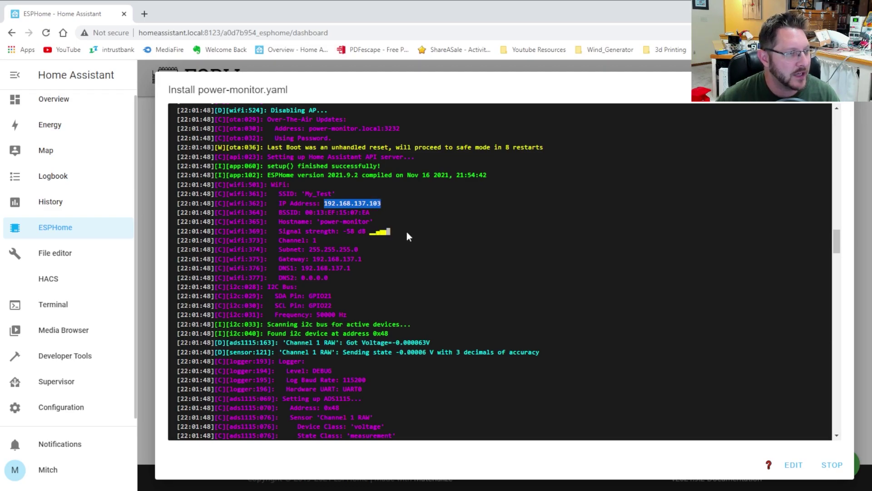
pyautogui.click(835, 464)
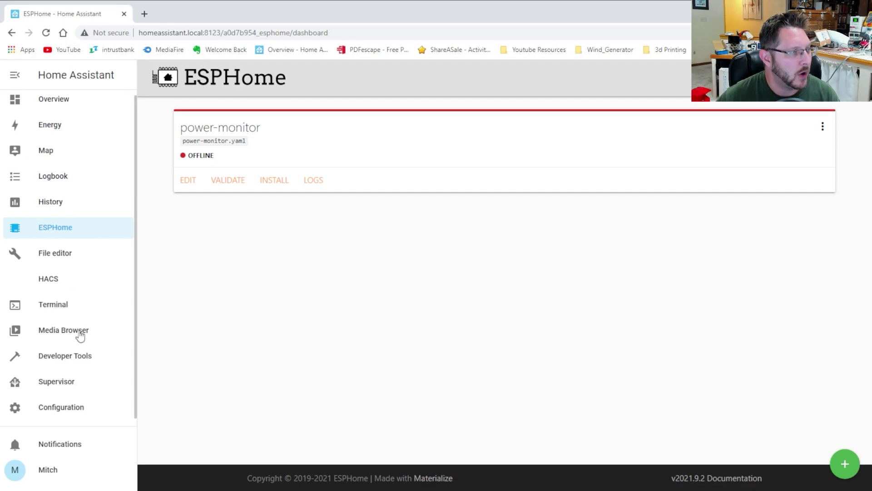
# - Add an ESPHome integration with host 192.168.137.103 and port 6053, and open the list of power-monitor entities
pyautogui.click(51, 411)
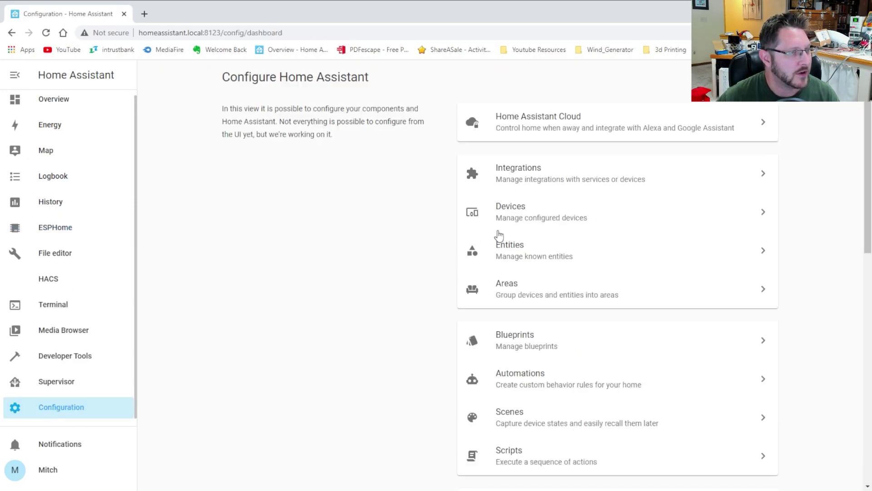
pyautogui.click(558, 181)
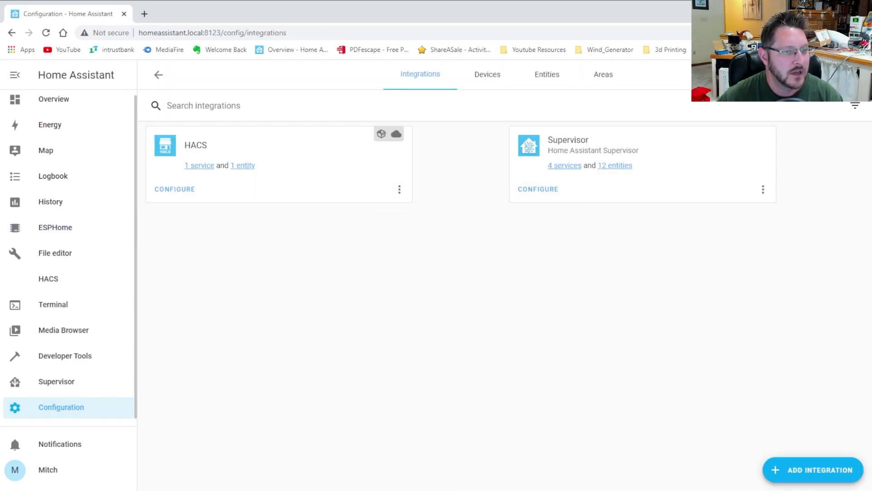
pyautogui.click(824, 477)
pyautogui.write('esphome')
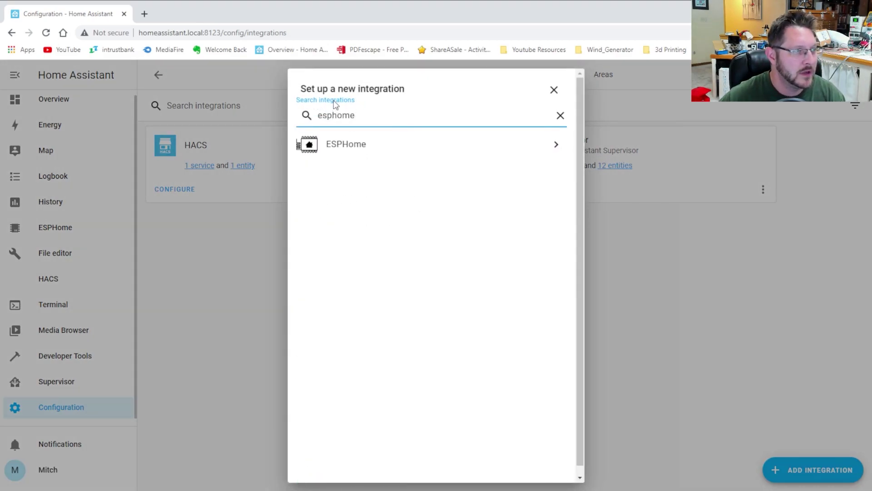
pyautogui.click(359, 144)
pyautogui.write('192.168.137.103')
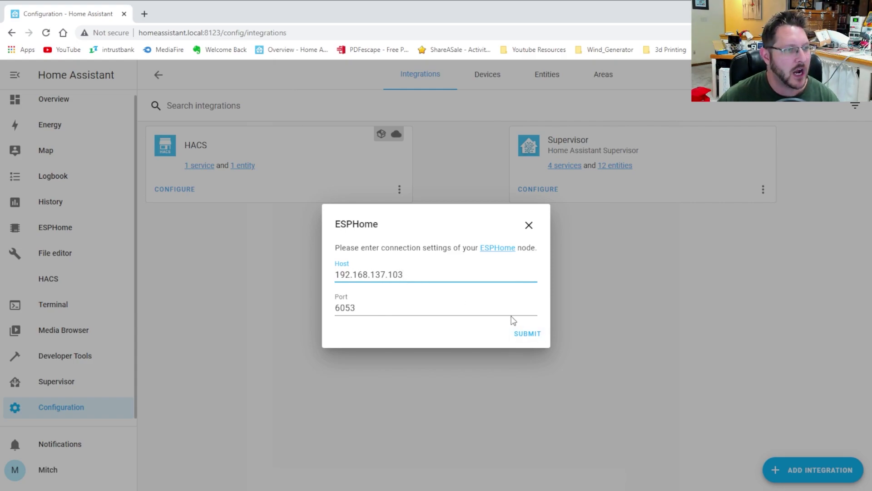
pyautogui.click(525, 334)
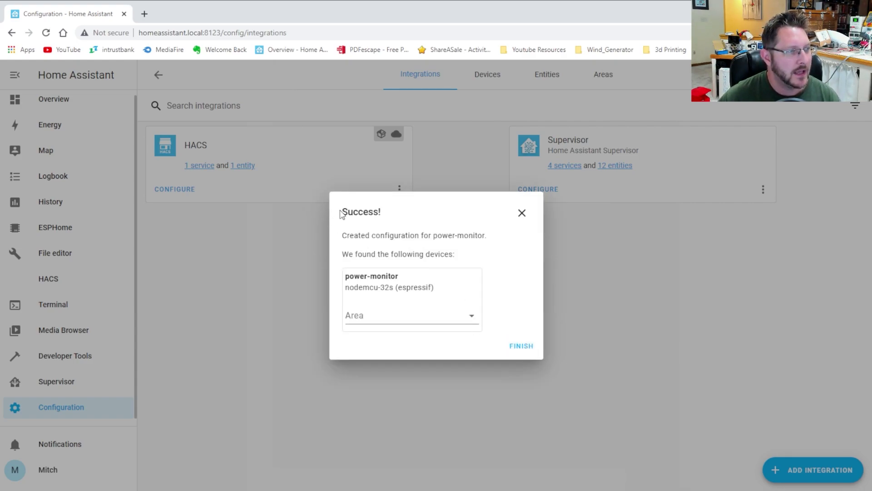
pyautogui.click(522, 346)
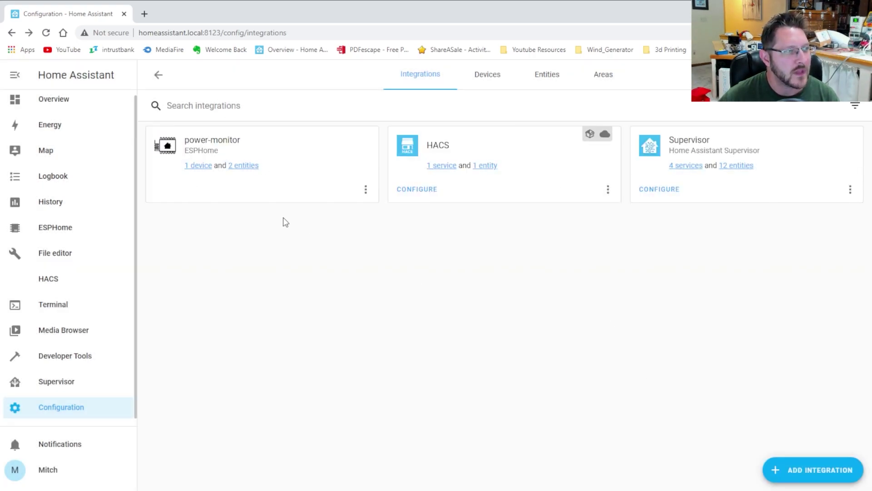
pyautogui.click(245, 165)
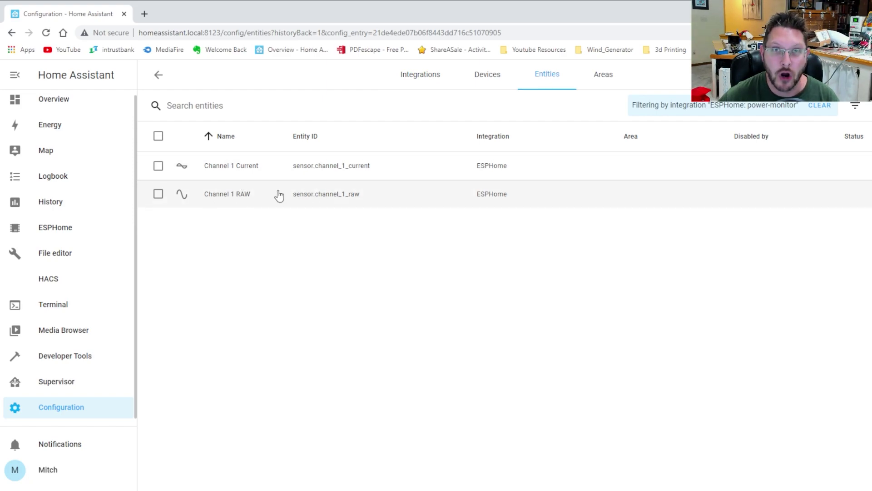
# - Add an Entities card to the Home dashboard containing only sensor.channel_1_raw and sensor.channel_1_current, with sensor.hacs removed
pyautogui.click(53, 100)
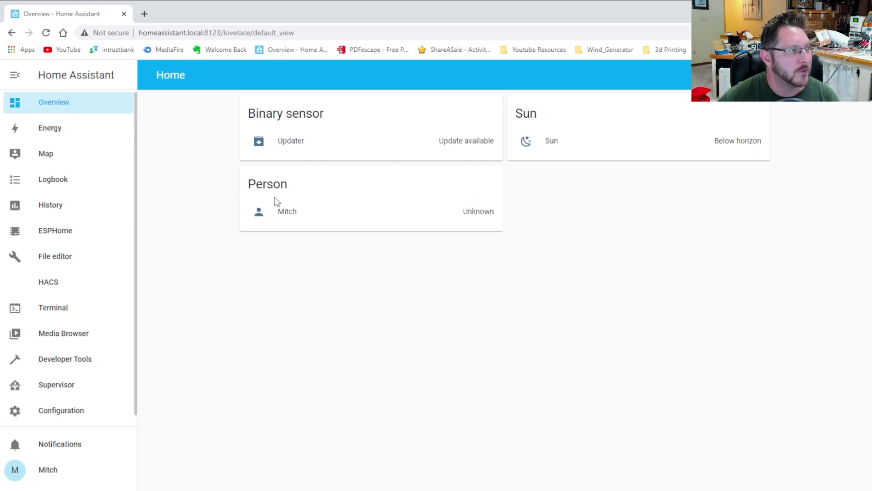
pyautogui.click(858, 75)
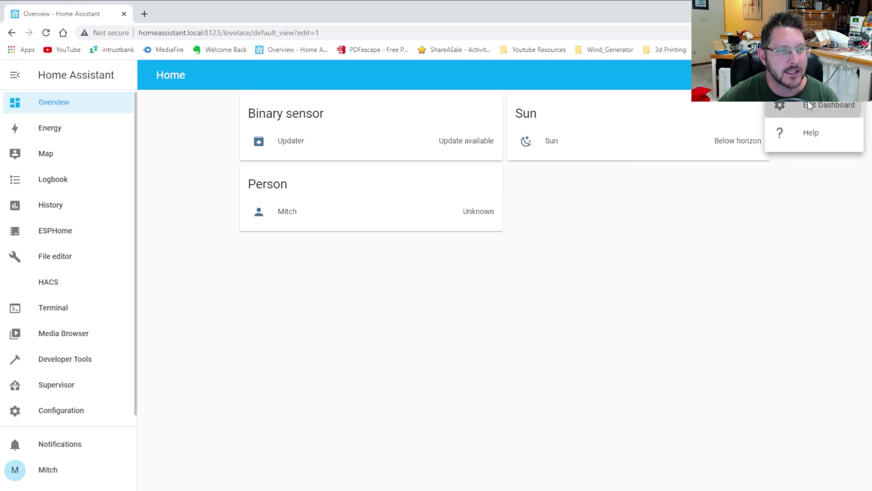
pyautogui.click(808, 102)
pyautogui.click(820, 337)
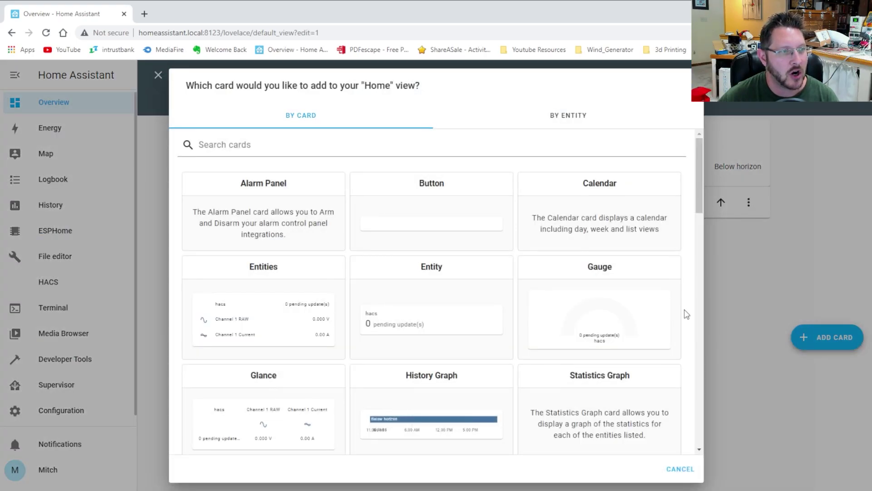
pyautogui.click(272, 277)
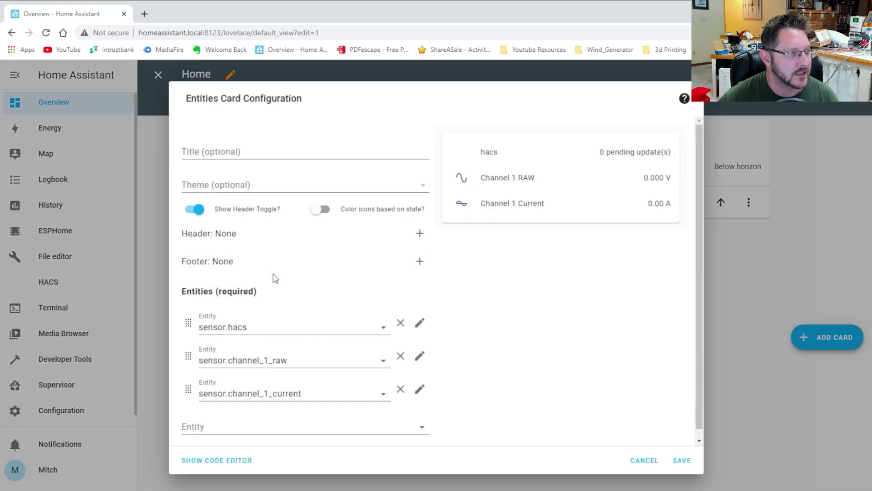
pyautogui.click(400, 323)
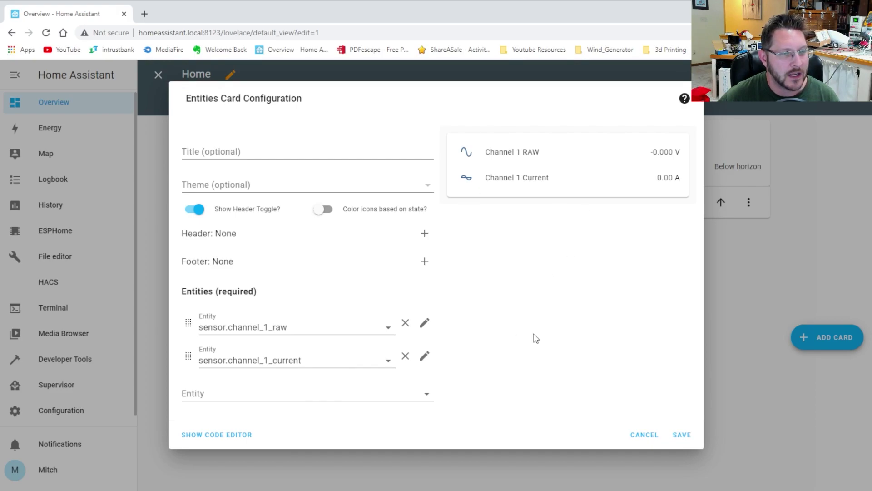
pyautogui.click(682, 434)
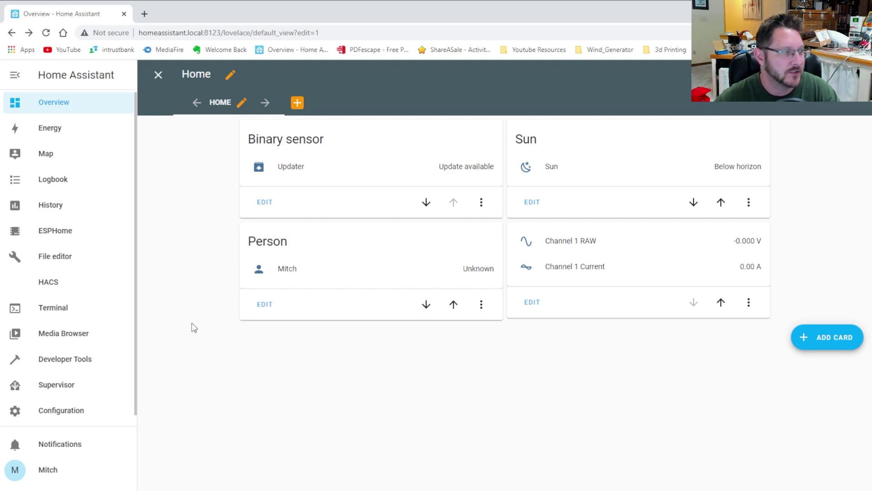
# - Append a "templtate:" block with a "- sensor:" entry below the scene line in /config/configuration.yaml, leaving three blank lines before it
pyautogui.click(63, 257)
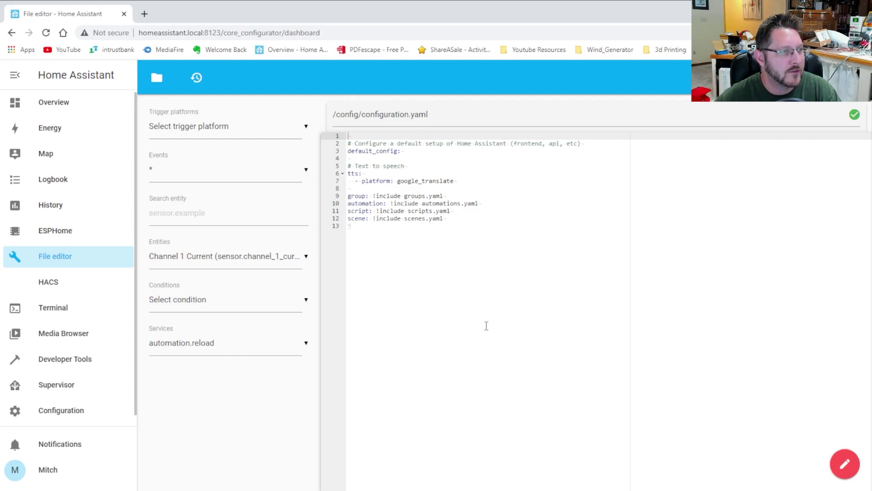
pyautogui.click(540, 269)
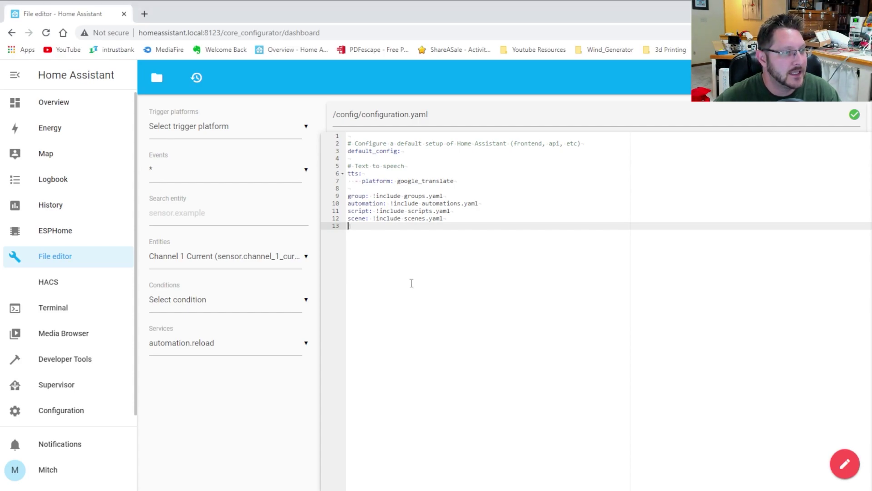
pyautogui.press('Return')
pyautogui.press('Return')
pyautogui.press('Return')
pyautogui.write('templtate:')
pyautogui.press('Return')
pyautogui.write('- ')
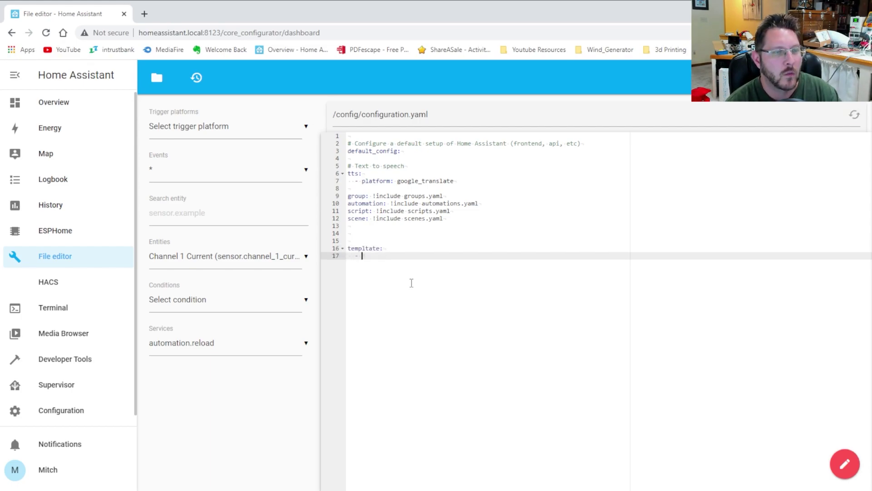
pyautogui.write('sensor:')
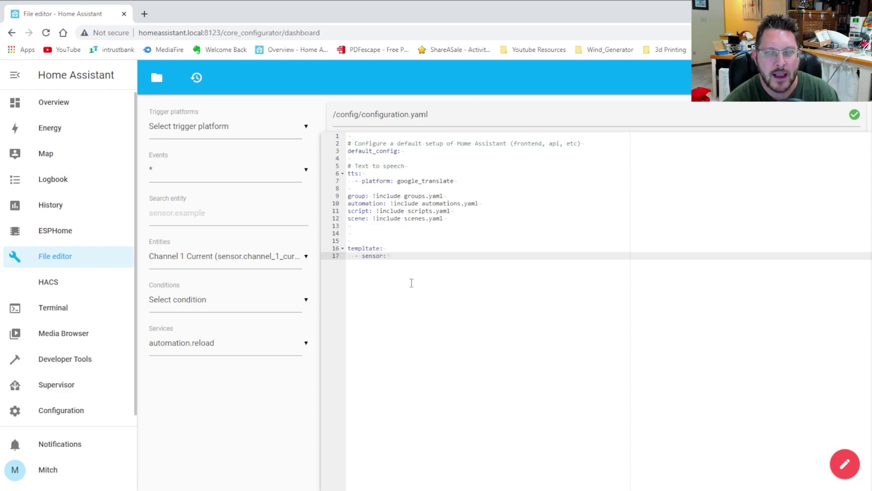
# - Add a list item under the sensor entry with the name "Power Circuit 1"
pyautogui.press('Return')
pyautogui.write('- ')
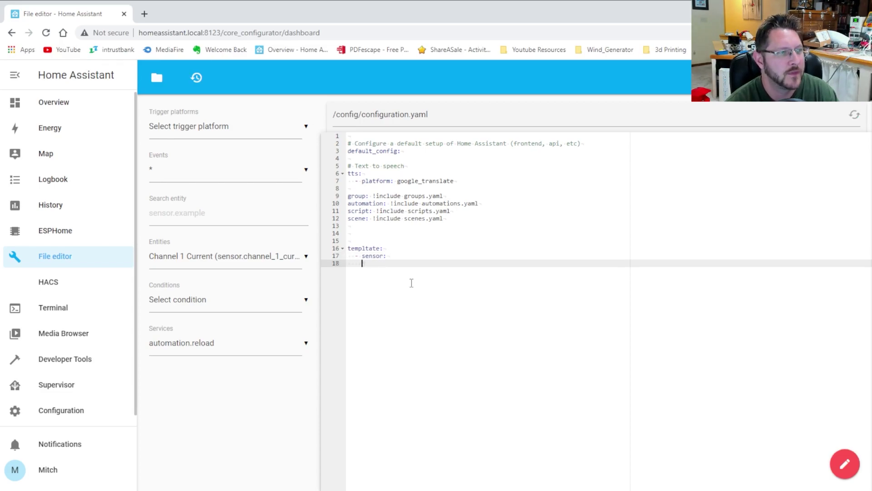
pyautogui.write('name: "Power circuit"')
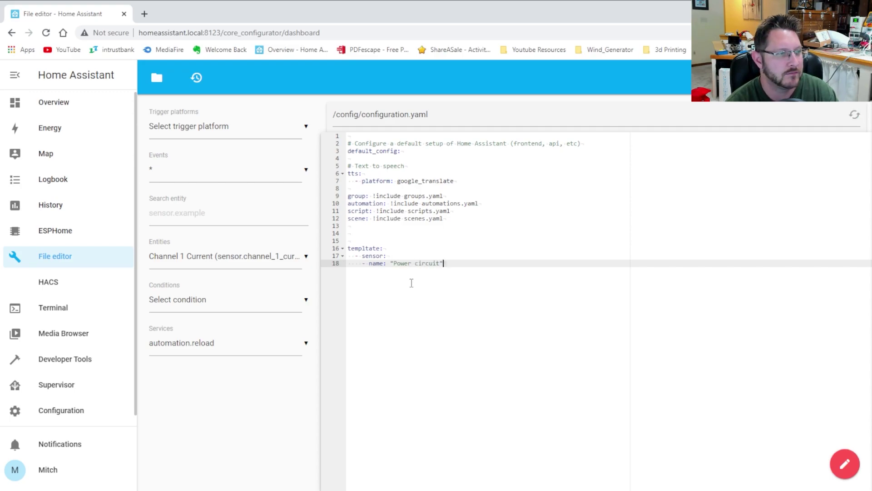
pyautogui.press('BackSpace')
pyautogui.press('BackSpace')
pyautogui.press('BackSpace')
pyautogui.press('BackSpace')
pyautogui.press('BackSpace')
pyautogui.press('BackSpace')
pyautogui.press('BackSpace')
pyautogui.press('BackSpace')
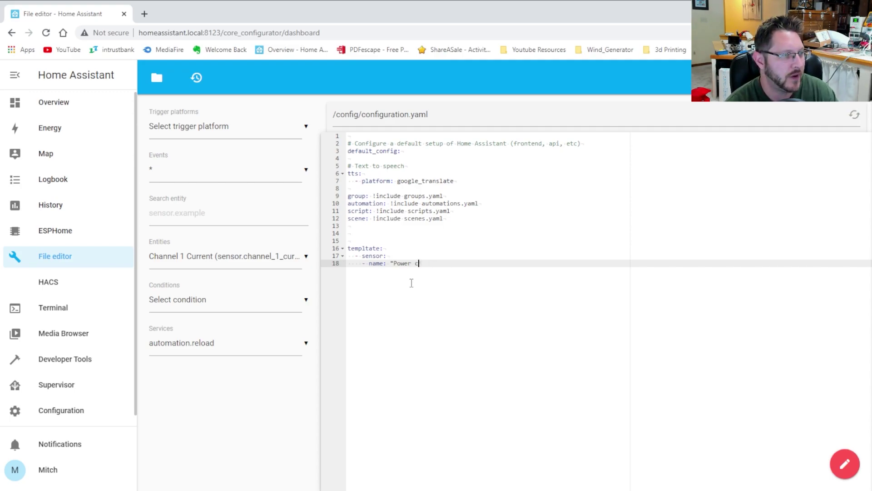
pyautogui.write('circuit')
pyautogui.press('BackSpace')
pyautogui.press('BackSpace')
pyautogui.press('BackSpace')
pyautogui.press('BackSpace')
pyautogui.press('BackSpace')
pyautogui.press('BackSpace')
pyautogui.press('BackSpace')
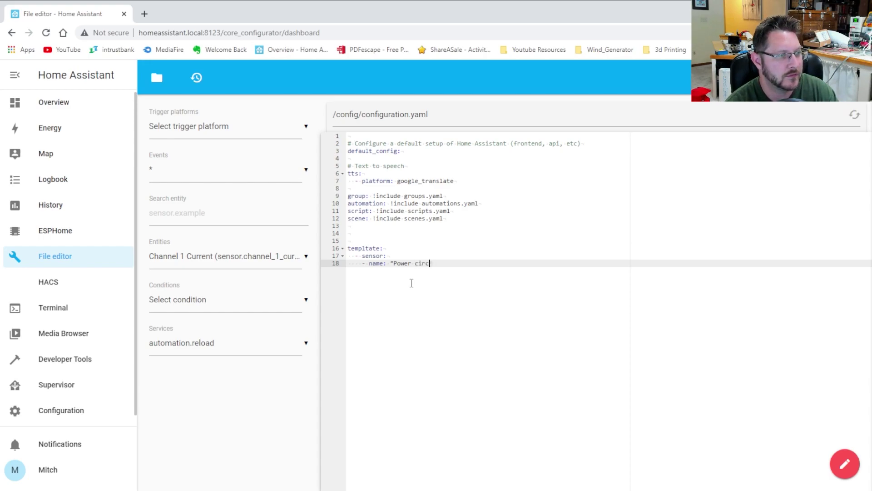
pyautogui.write('Circuit 1"')
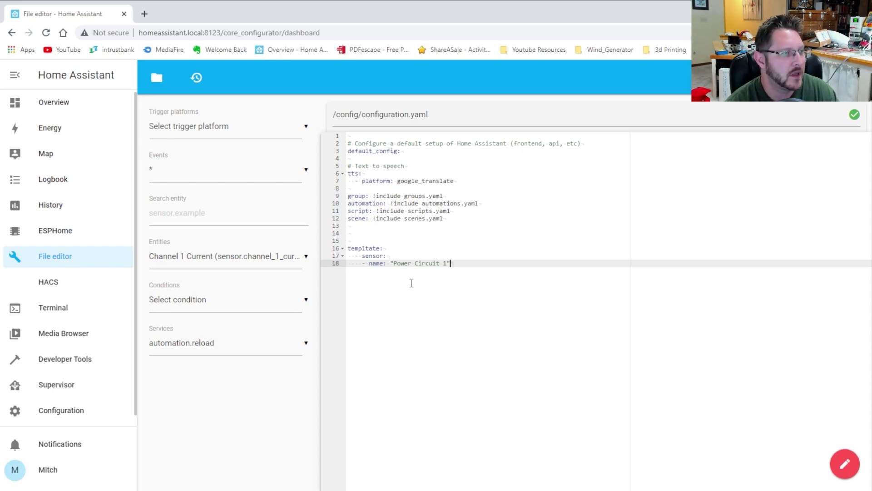
# - Add a unit_of_measurement line with the value "W" below the Power Circuit 1 name
pyautogui.press('Return')
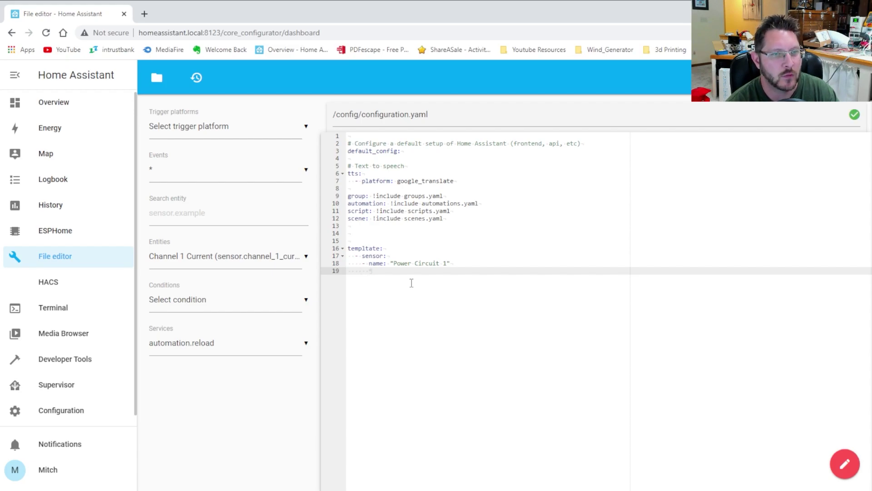
pyautogui.write('unit_')
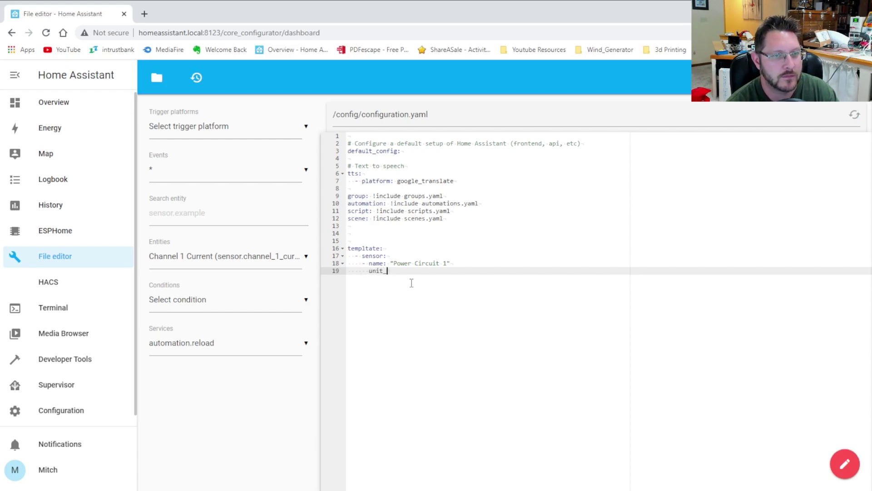
pyautogui.write('of_measurement')
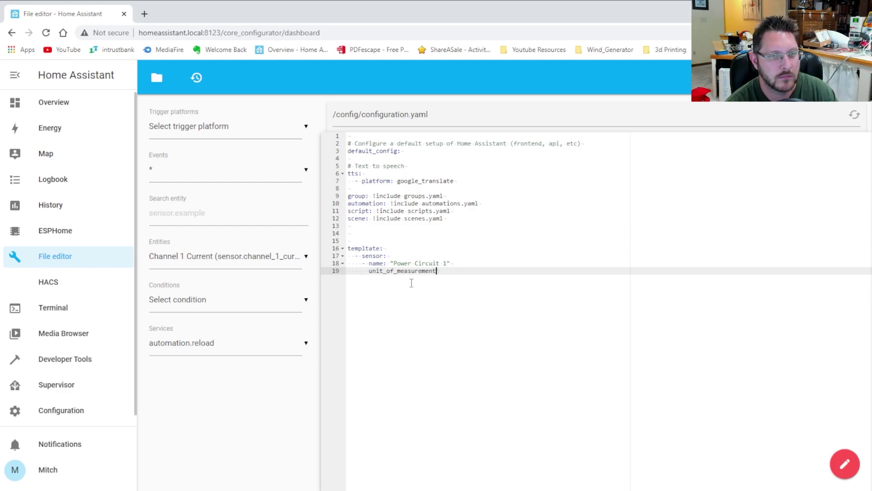
pyautogui.write(': "W"')
# - Add a state line starting "{{ states('sensor.channel_1_current" below the unit and save the configuration file
pyautogui.press('Return')
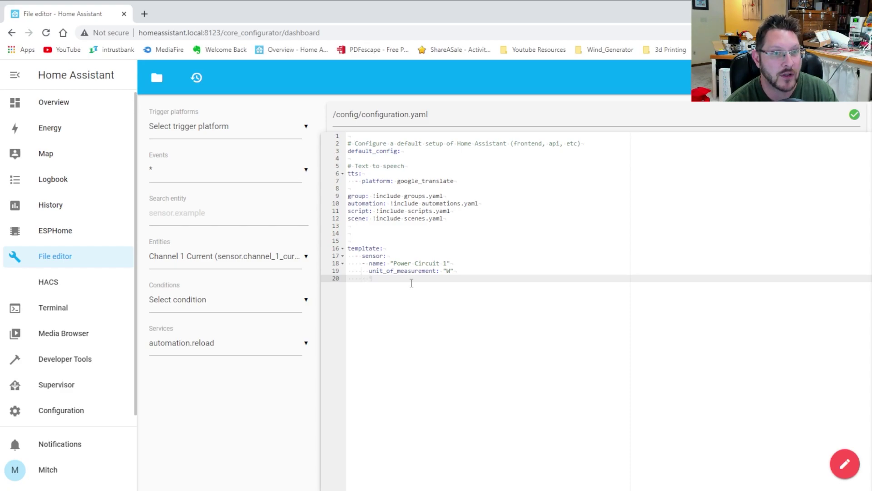
pyautogui.write('state')
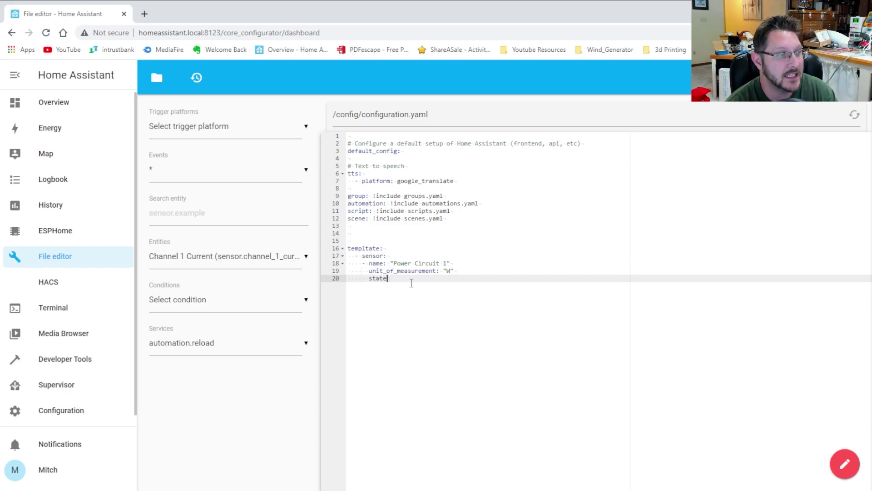
pyautogui.write(': "')
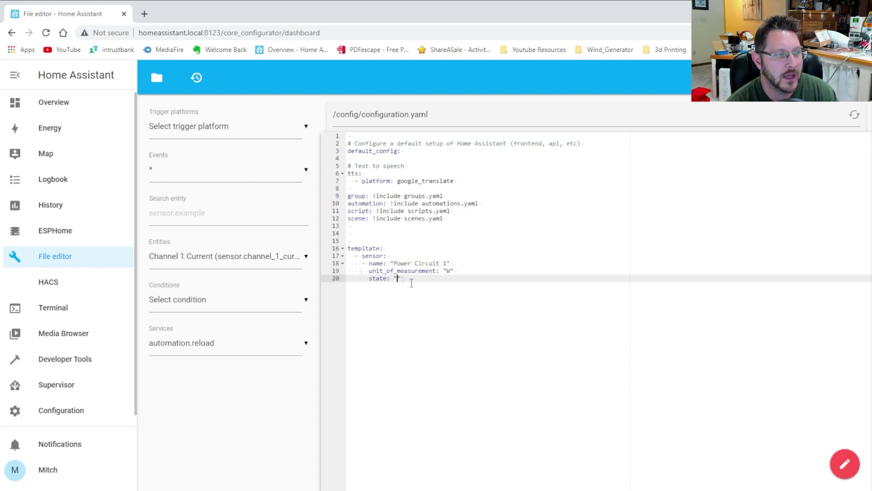
pyautogui.write('{{')
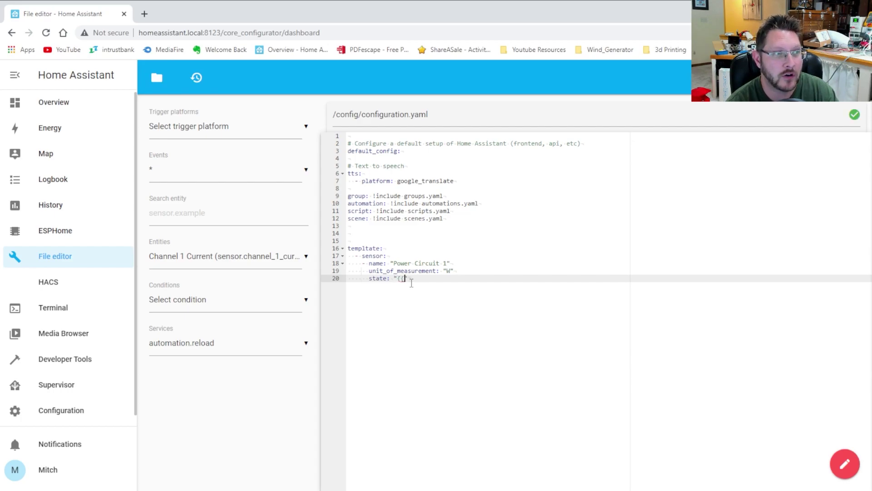
pyautogui.write(' states(')
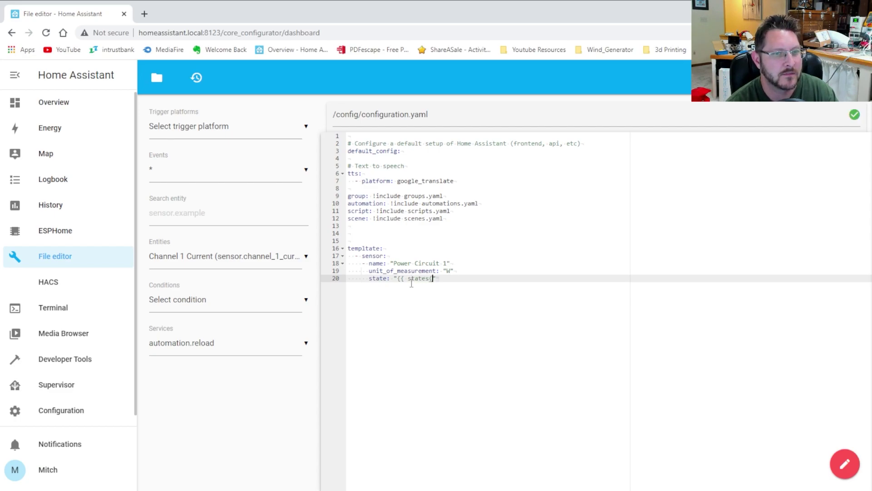
pyautogui.write('"')
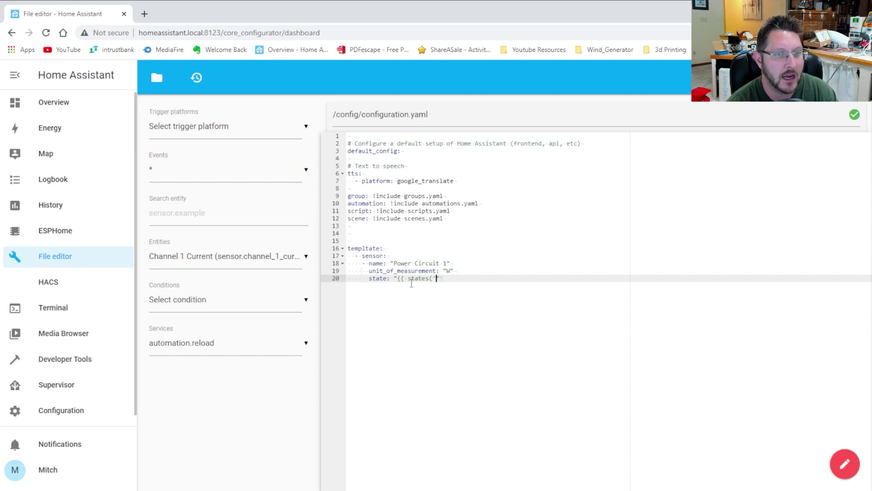
pyautogui.write('sensor.channel_1_current')
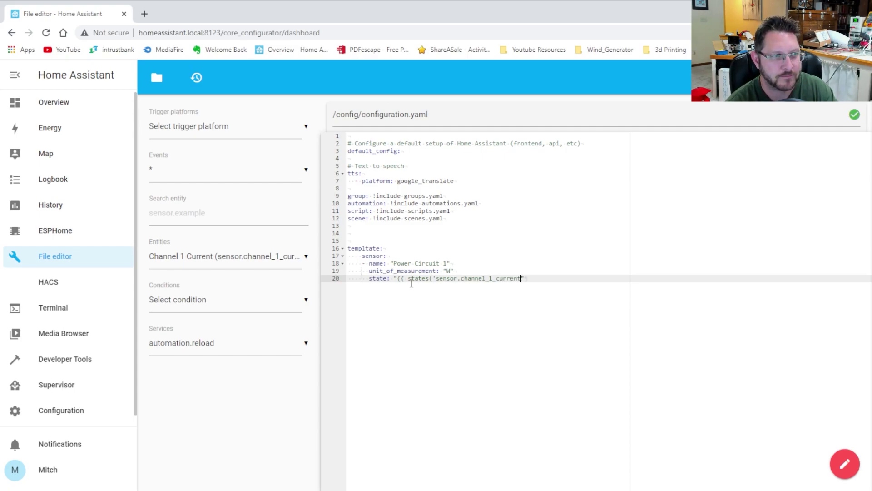
pyautogui.hotkey('ctrl', 's')
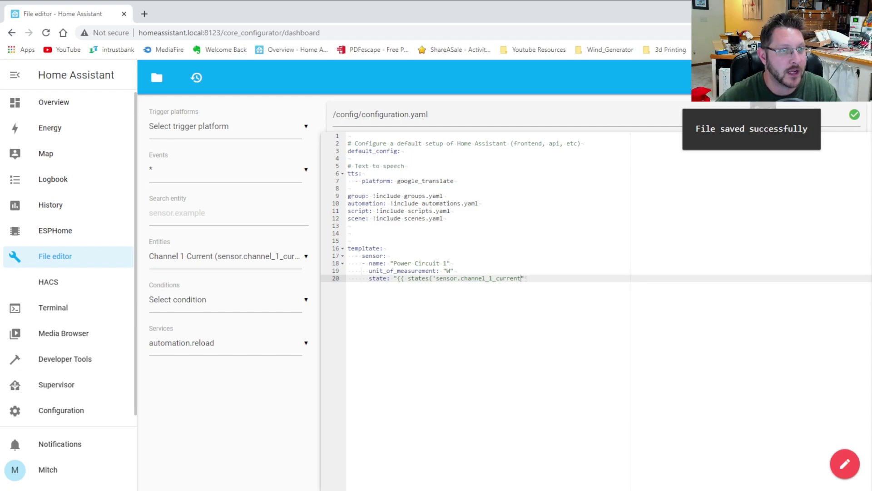
# - Check the entity ID of Channel 1 Current in the dashboard's Entities card configuration, and return to the configuration file
pyautogui.click(67, 108)
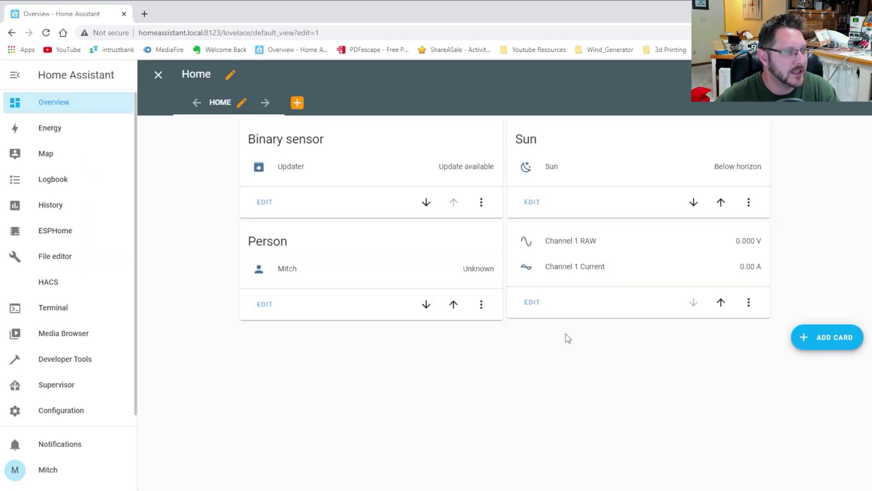
pyautogui.click(531, 302)
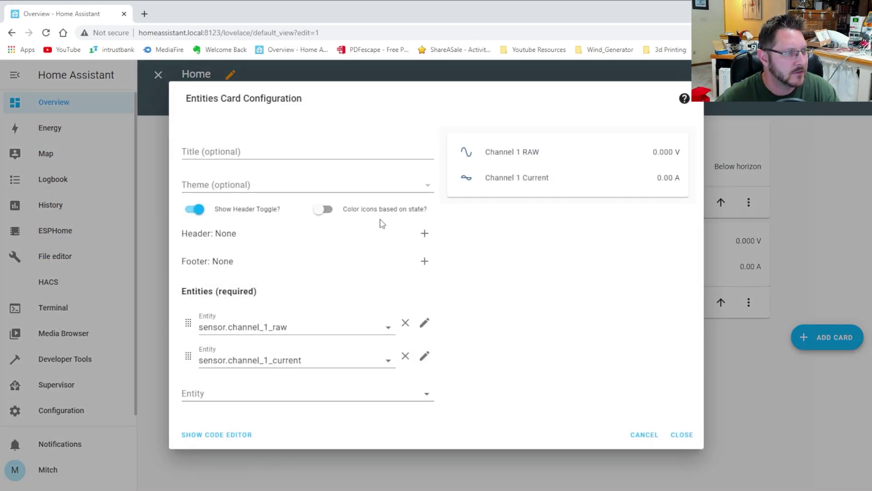
pyautogui.moveTo(309, 360); pyautogui.dragTo(187, 368)
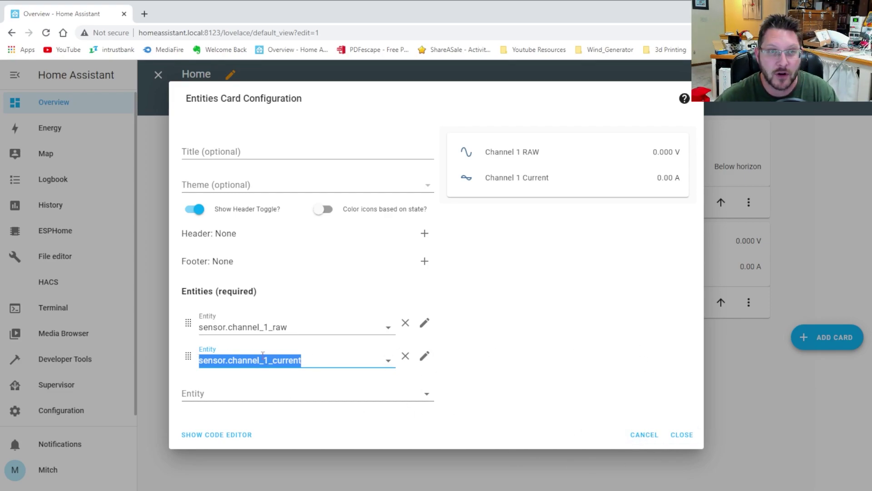
pyautogui.click(680, 436)
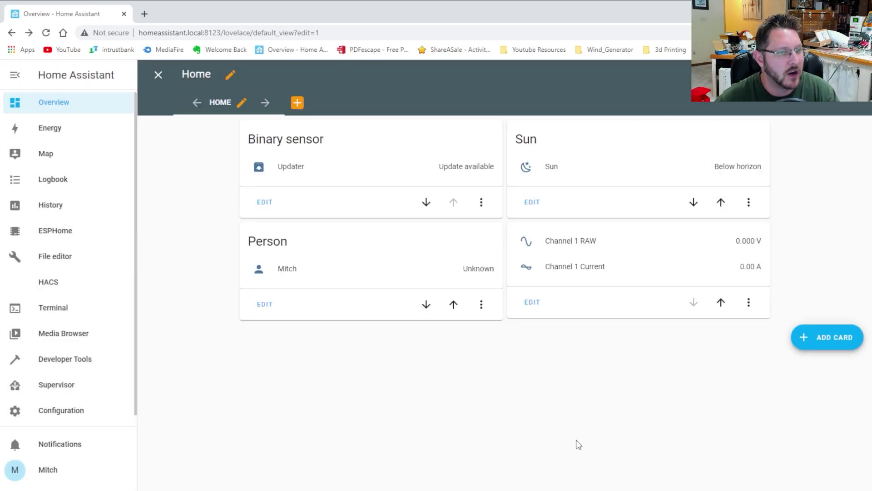
pyautogui.click(68, 260)
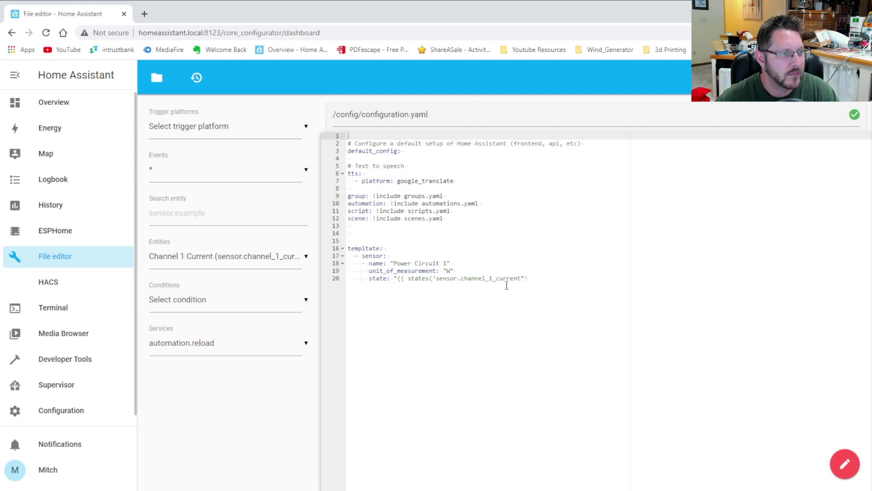
# - Complete the state template as "{{ states('sensor.channel_1_current')|float * 20 * 120 }}"
pyautogui.click(514, 278)
pyautogui.press('BackSpace')
pyautogui.press('BackSpace')
pyautogui.press('BackSpace')
pyautogui.press('BackSpace')
pyautogui.press('BackSpace')
pyautogui.press('BackSpace')
pyautogui.press('BackSpace')
pyautogui.press('BackSpace')
pyautogui.press('BackSpace')
pyautogui.press('BackSpace')
pyautogui.press('BackSpace')
pyautogui.press('BackSpace')
pyautogui.press('BackSpace')
pyautogui.press('BackSpace')
pyautogui.press('BackSpace')
pyautogui.press('BackSpace')
pyautogui.press('BackSpace')
pyautogui.press('BackSpace')
pyautogui.press('BackSpace')
pyautogui.press('BackSpace')
pyautogui.press('BackSpace')
pyautogui.press('BackSpace')
pyautogui.press('BackSpace')
pyautogui.press('BackSpace')
pyautogui.write("'sensor.channel_1_current")
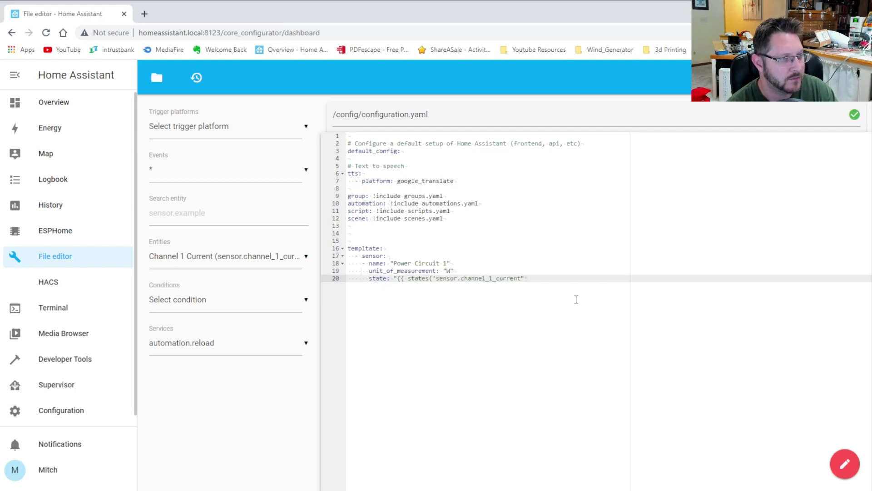
pyautogui.write("'")
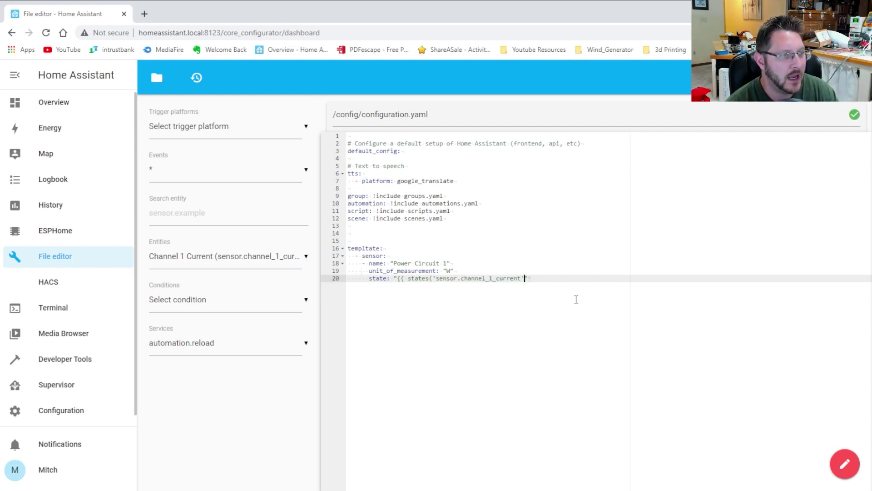
pyautogui.write(')')
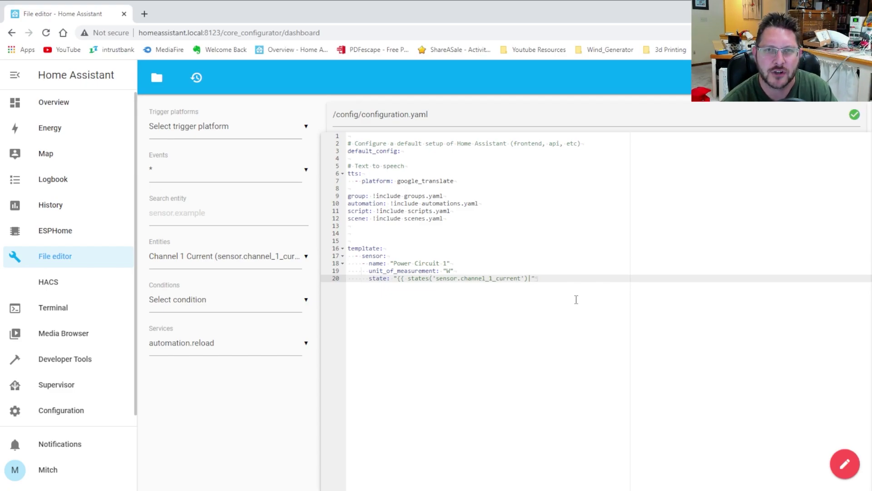
pyautogui.write('float')
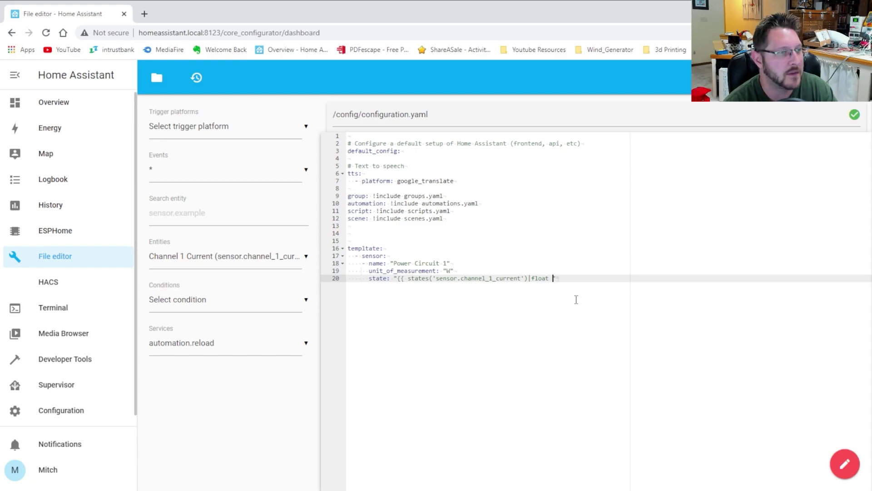
pyautogui.write(' *')
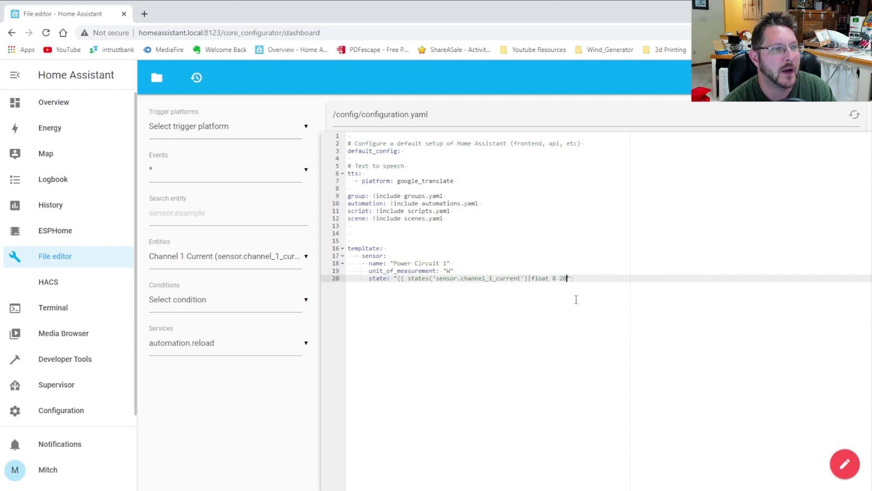
pyautogui.write(' 20')
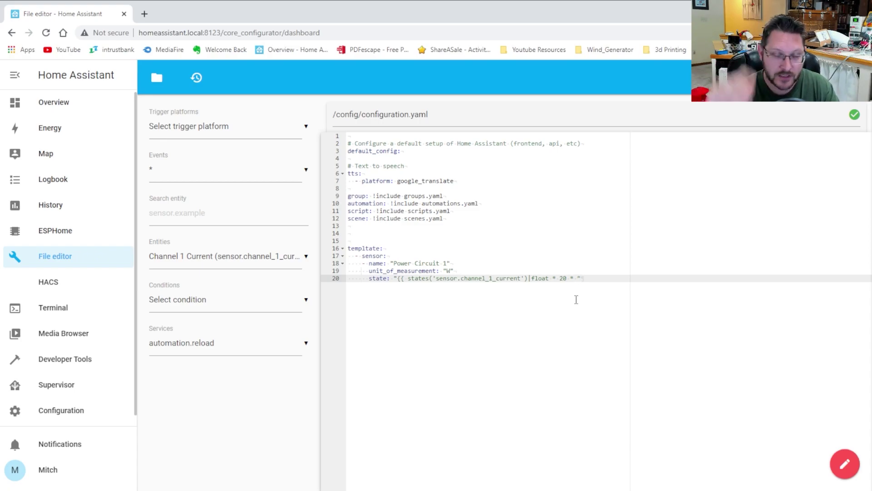
pyautogui.write('120')
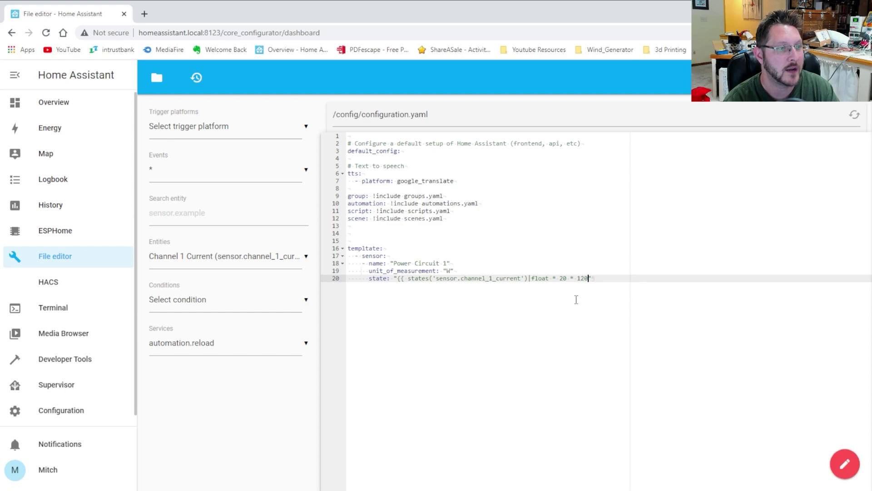
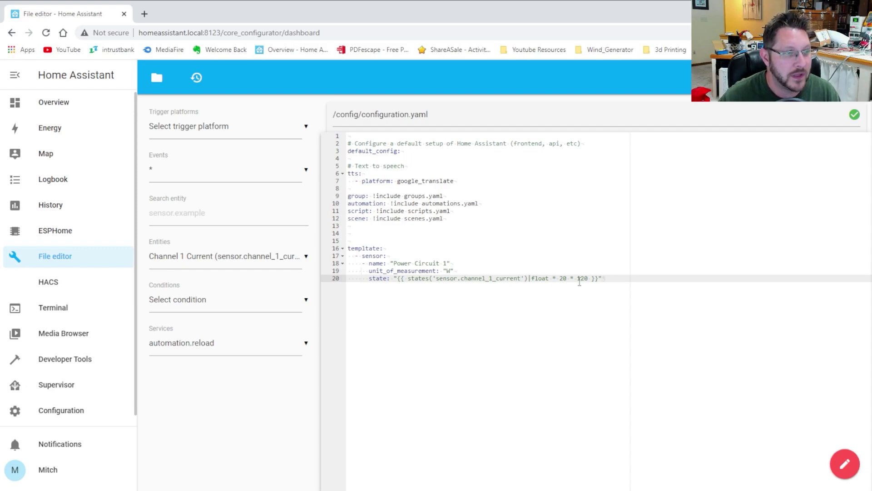
pyautogui.moveTo(578, 272); pyautogui.dragTo(587, 276)
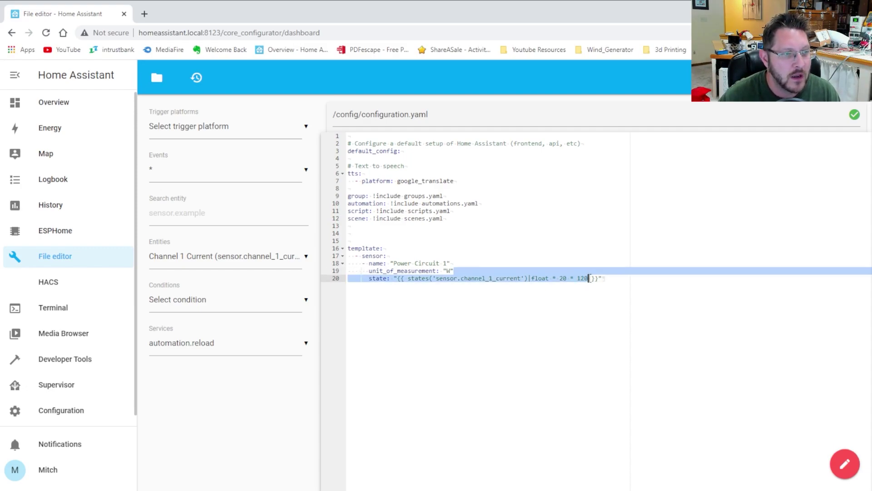
pyautogui.doubleClick(582, 278)
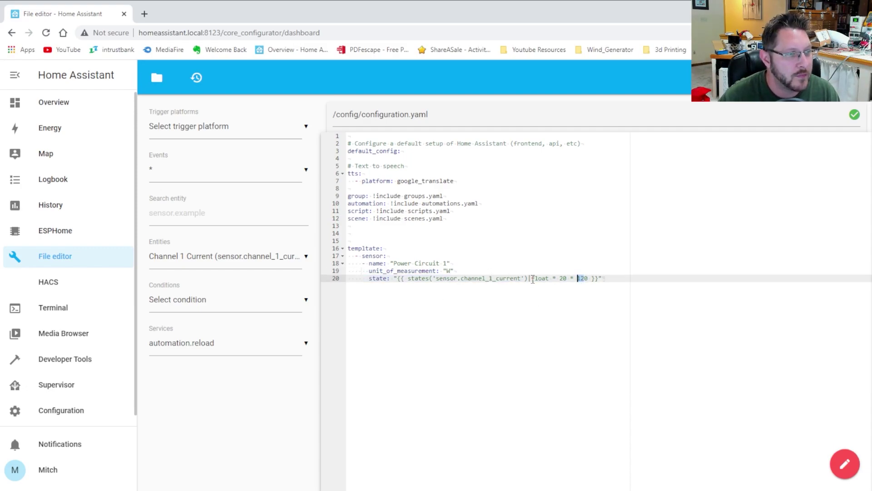
pyautogui.moveTo(549, 278); pyautogui.dragTo(519, 278)
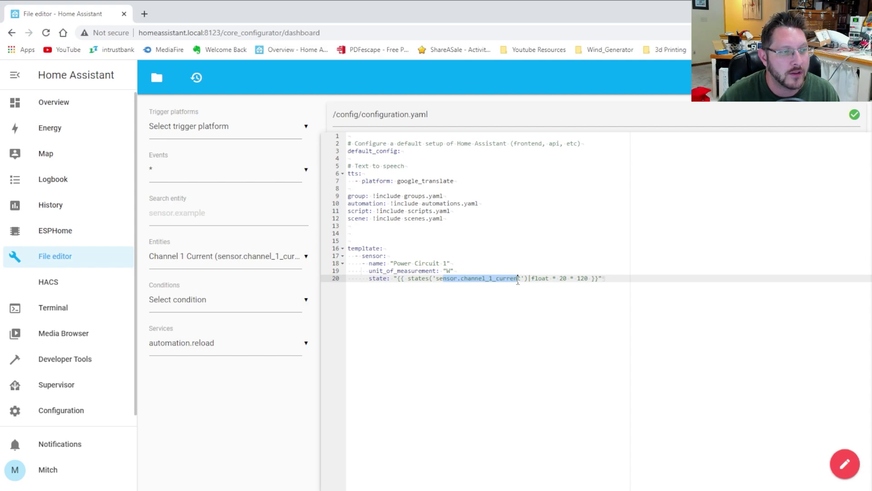
# - Add a device_class line with the value power below the Power Circuit 1 state template
pyautogui.click(584, 287)
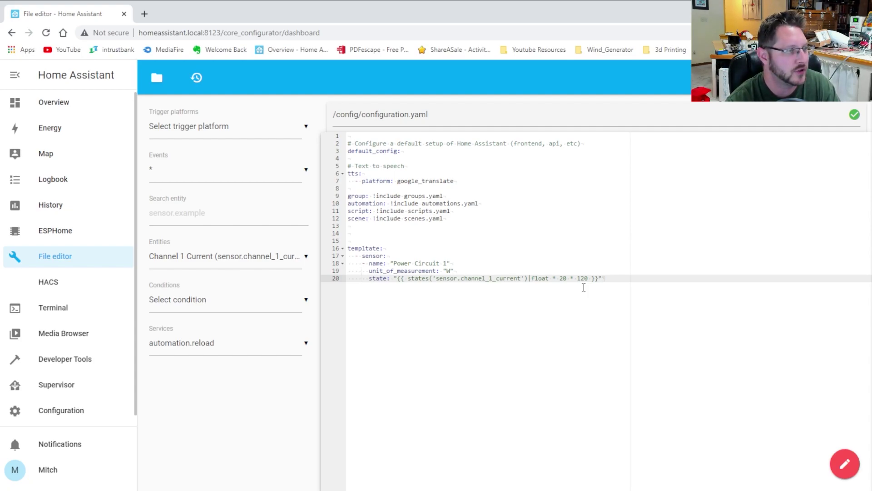
pyautogui.press('Return')
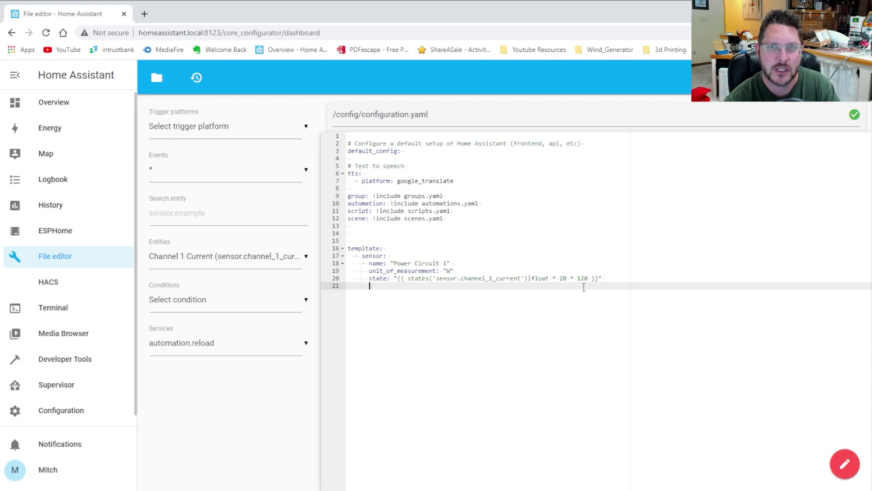
pyautogui.write('d')
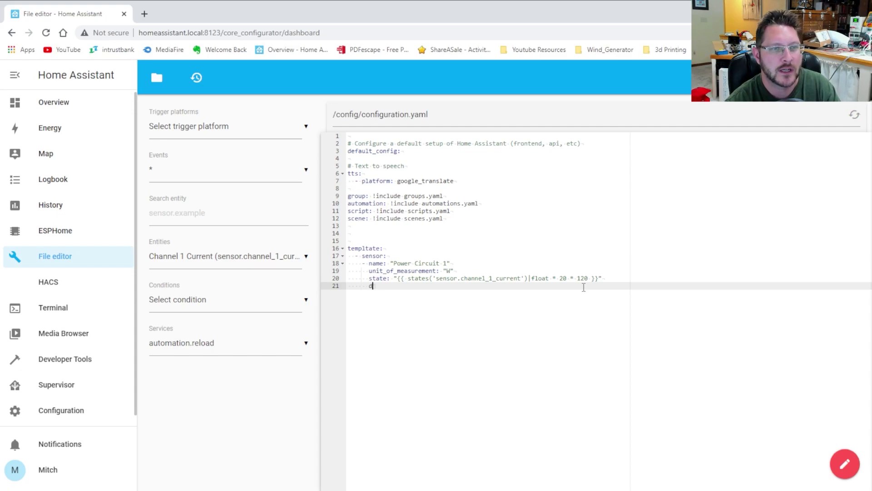
pyautogui.write('evice_class: power')
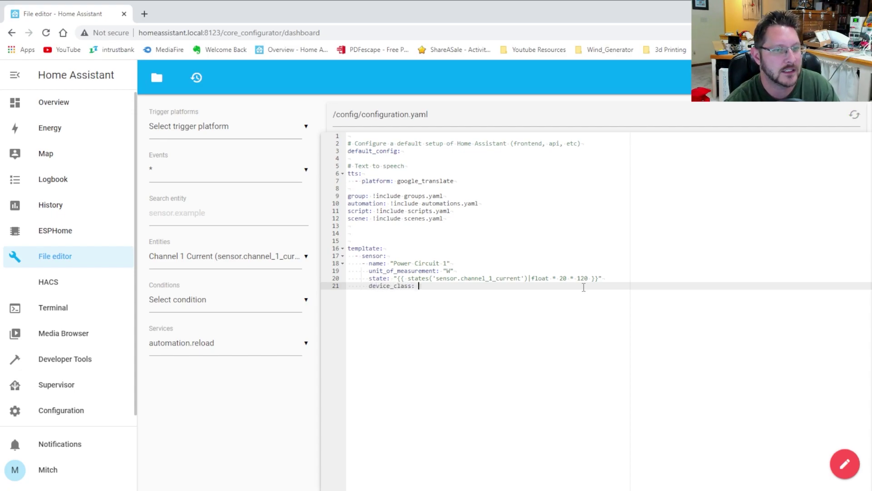
# - Start an unindented "sensor 1:" block below the template sensor, leaving two blank lines between them
pyautogui.press('Return')
pyautogui.press('Return')
pyautogui.press('Return')
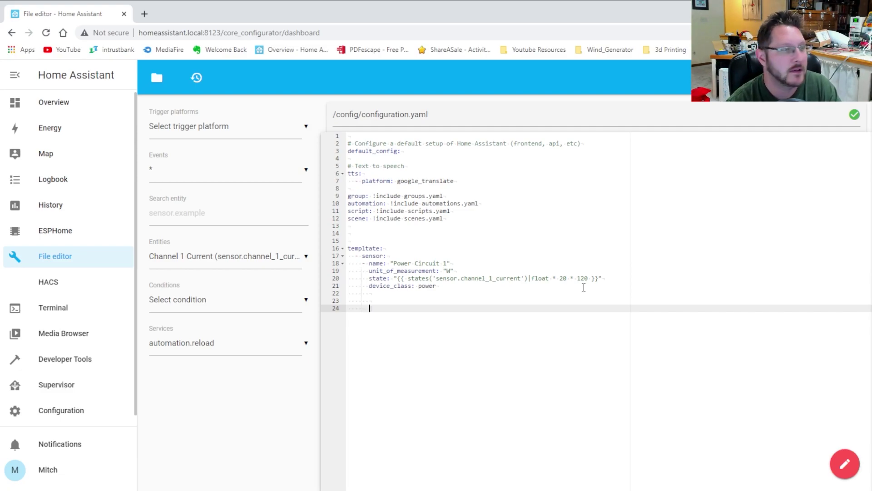
pyautogui.press('BackSpace')
pyautogui.press('BackSpace')
pyautogui.press('BackSpace')
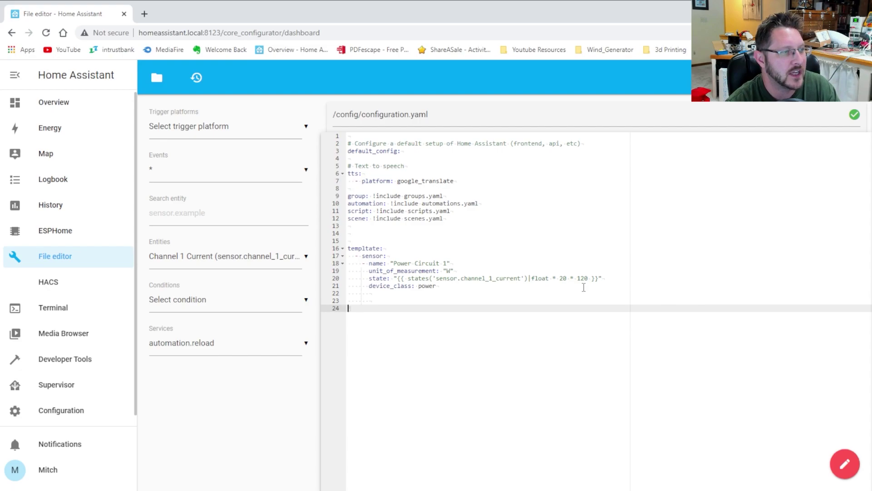
pyautogui.write('sensor')
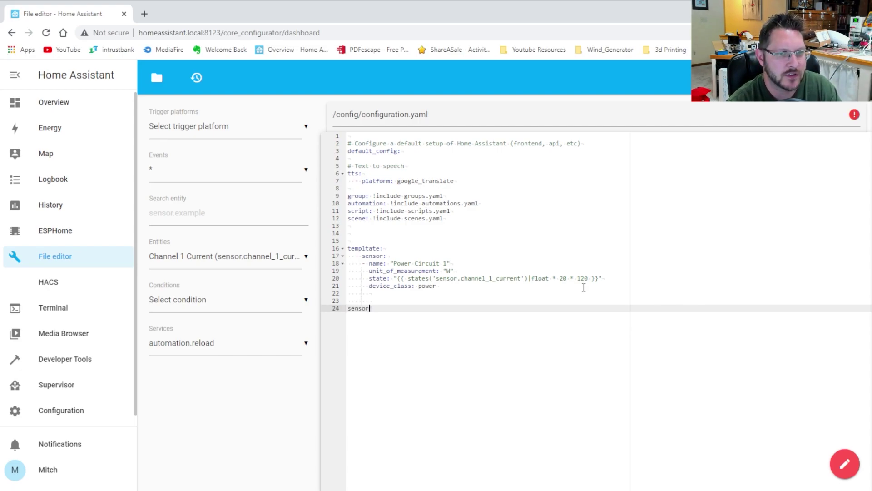
pyautogui.write(': ')
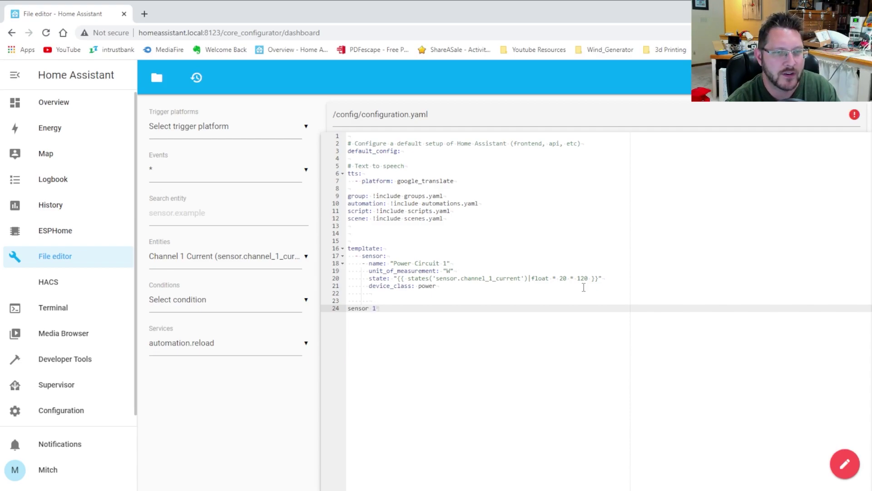
pyautogui.write(':')
# - Add the list entry "- platform: integration" under the sensor 1 block
pyautogui.press('Return')
pyautogui.write('-')
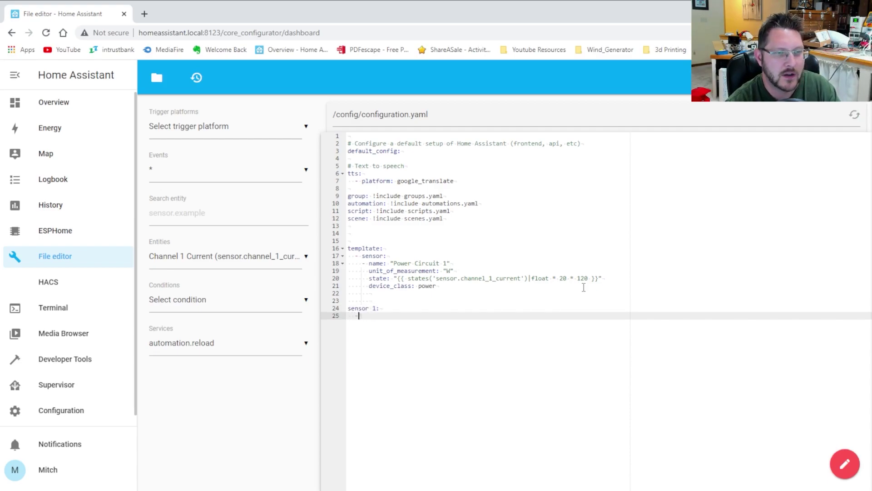
pyautogui.write(' platfo')
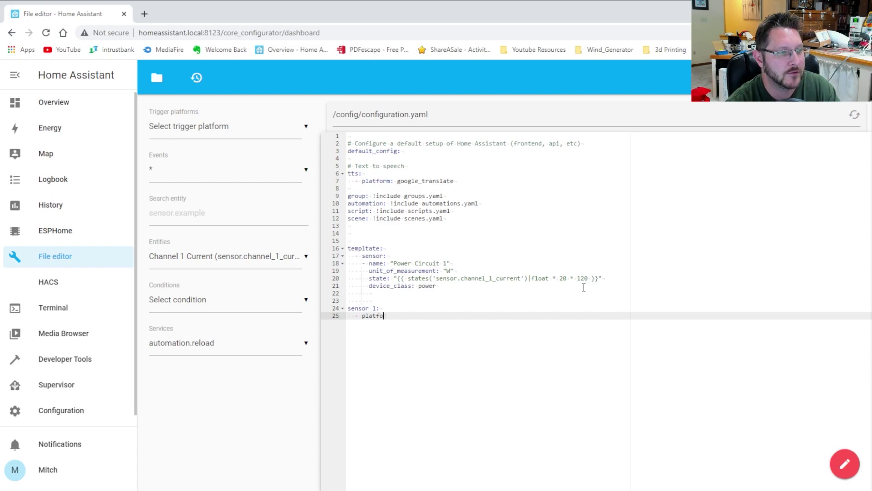
pyautogui.write('rm: integration')
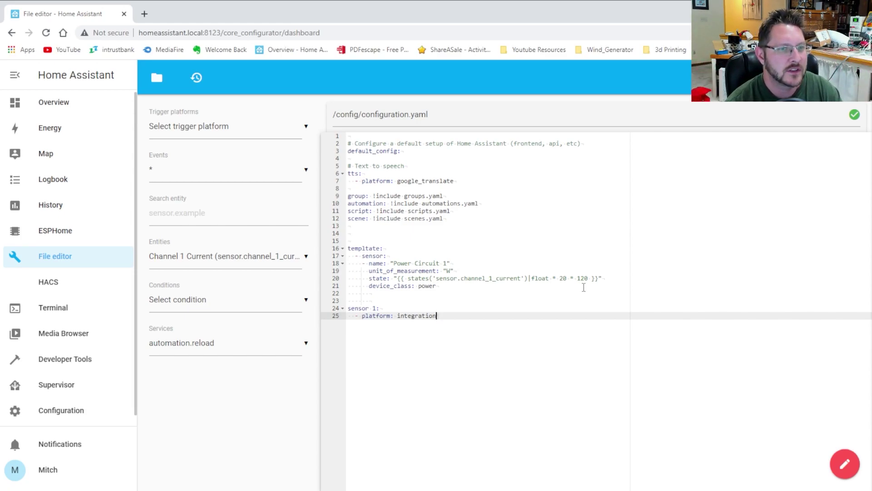
# - Add a source line with the value sensor.power_circuit_1 below the integration platform
pyautogui.press('Return')
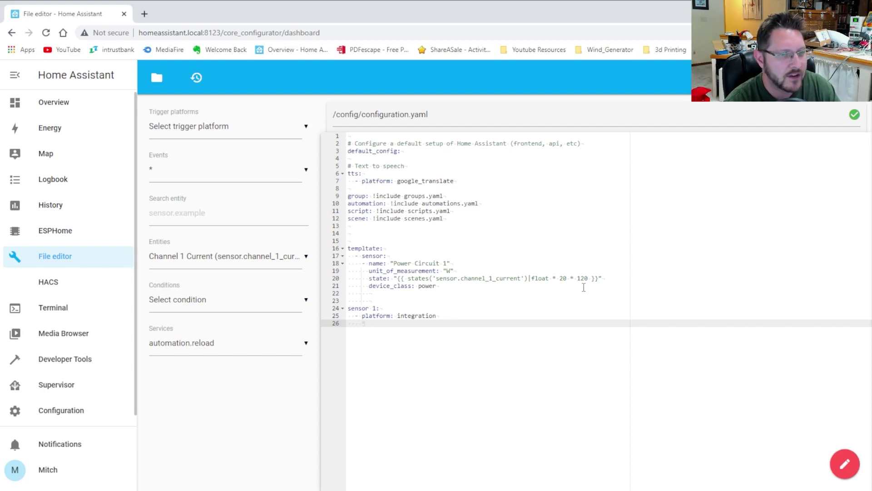
pyautogui.write('source:')
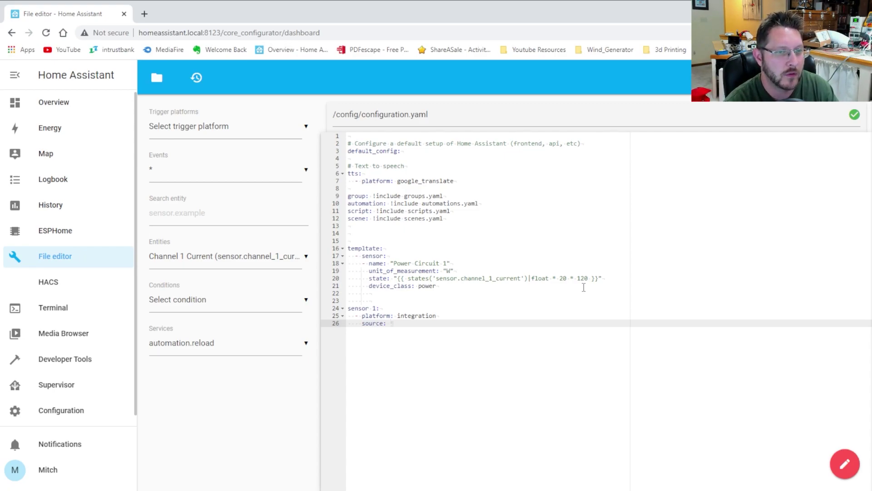
pyautogui.write('sensor.power')
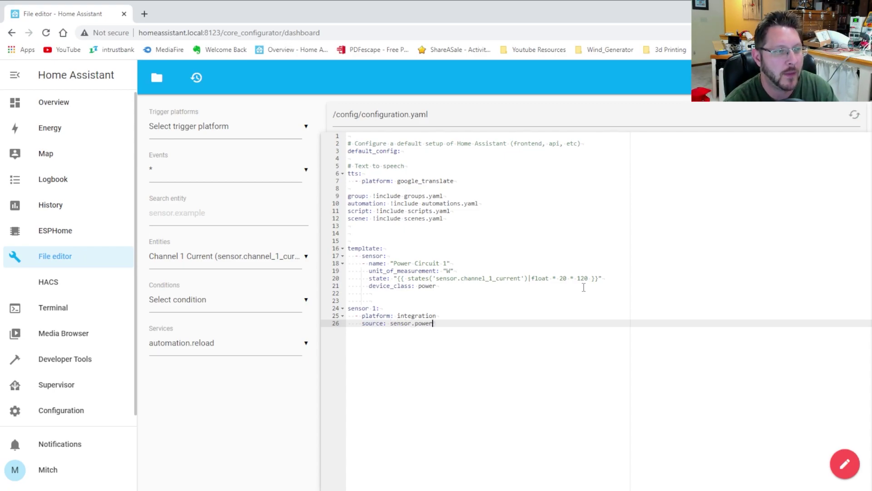
pyautogui.write('_circuit')
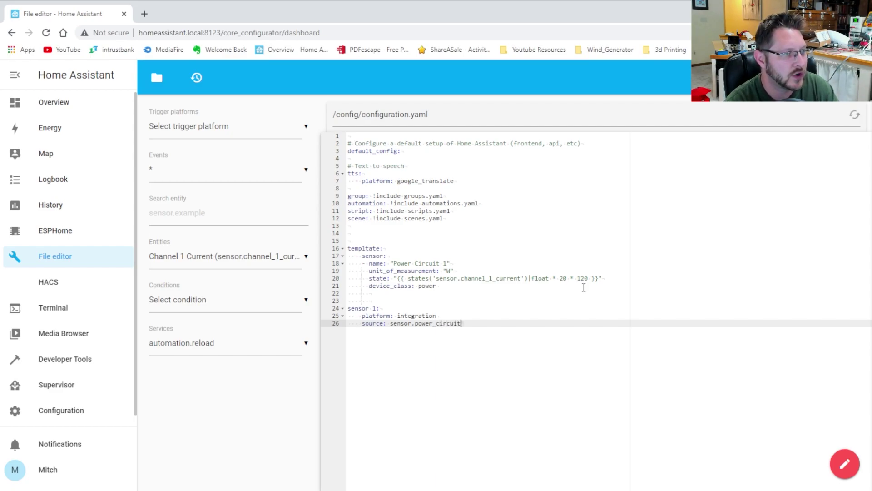
pyautogui.write('_1')
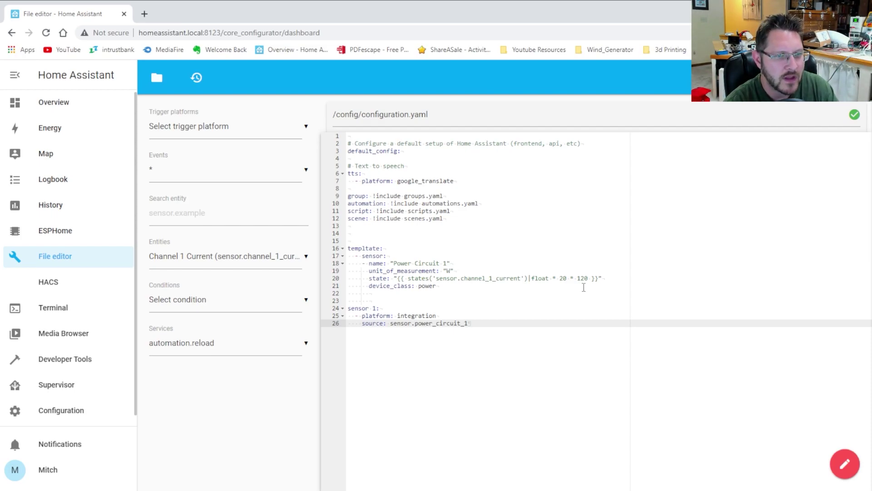
# - Add a name line with the single-quoted value 'Circuit 1 kWH' below the source
pyautogui.press('Return')
pyautogui.write('name')
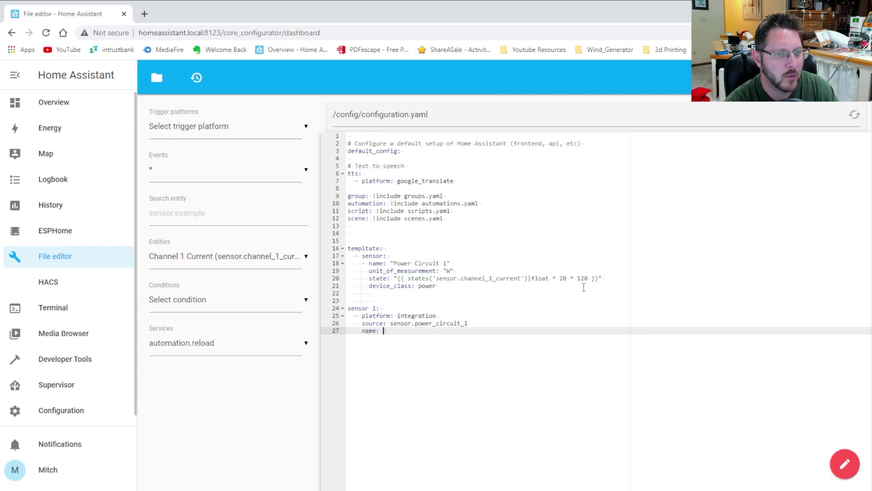
pyautogui.write(': "circuit')
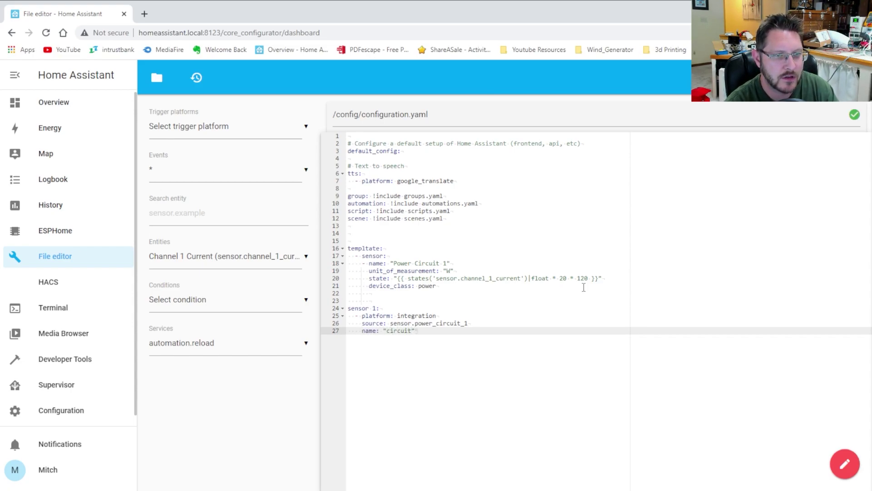
pyautogui.press('BackSpace')
pyautogui.press('BackSpace')
pyautogui.press('BackSpace')
pyautogui.press('BackSpace')
pyautogui.press('BackSpace')
pyautogui.press('BackSpace')
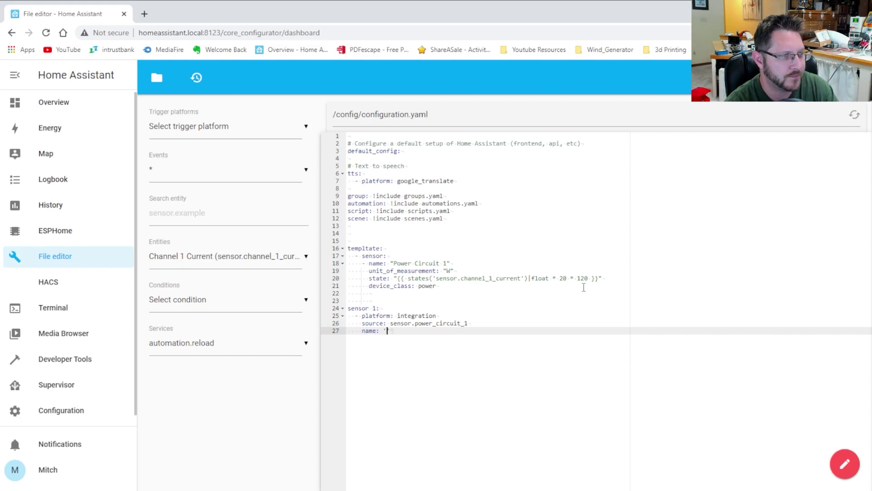
pyautogui.write('irc')
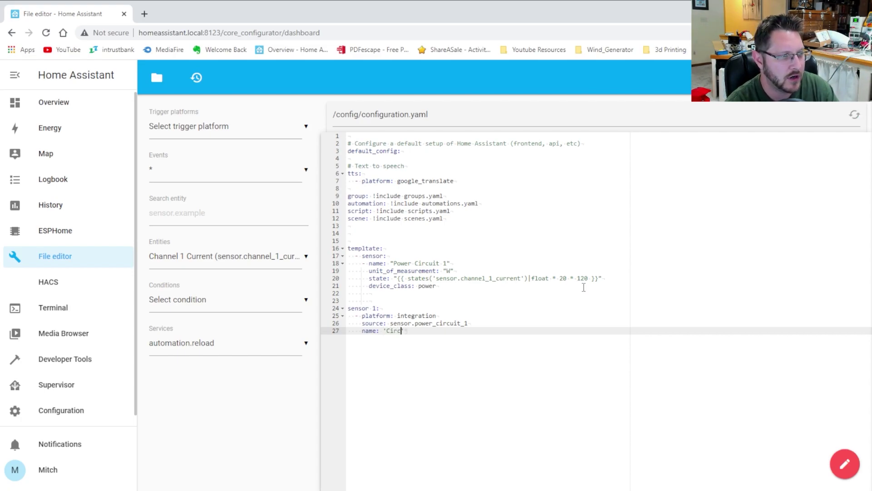
pyautogui.write('uit 1 k')
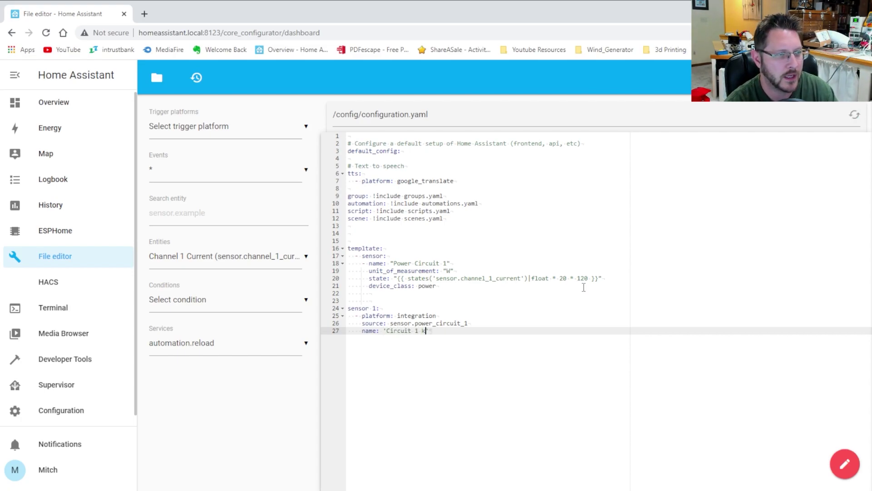
pyautogui.write('WH')
# - Add a unit_prefix line with the value k below the Circuit 1 kWH name
pyautogui.press('Return')
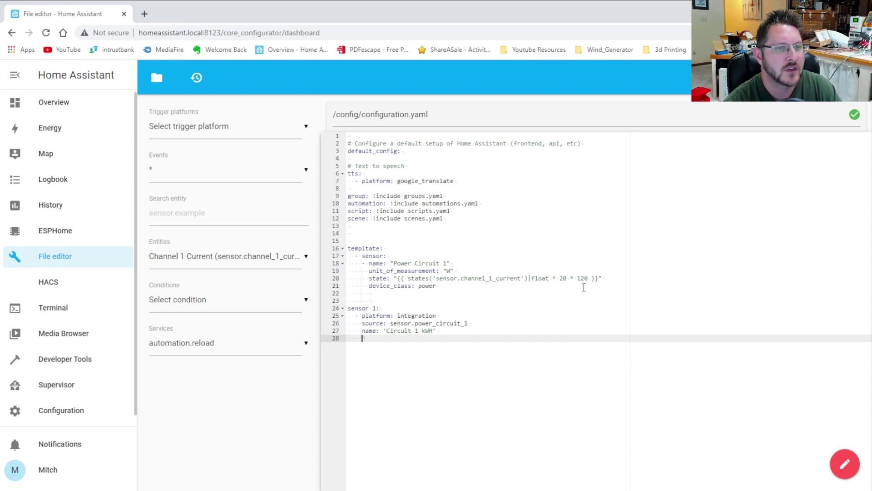
pyautogui.write('nit_')
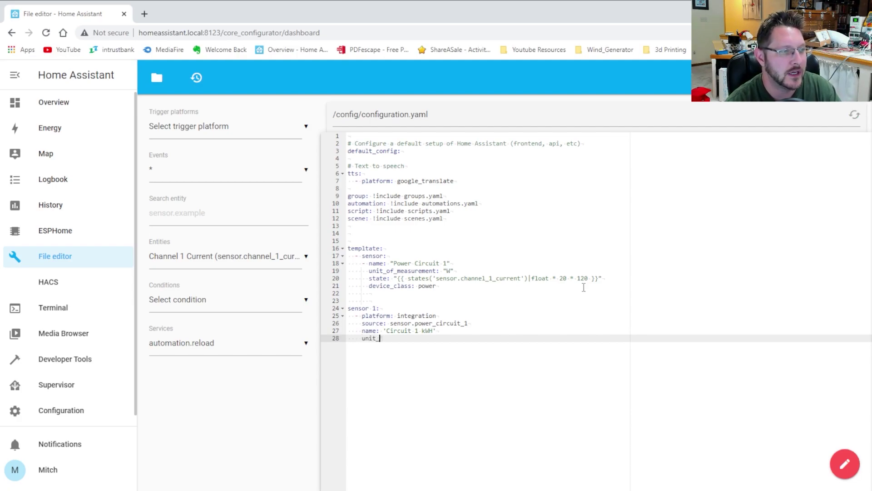
pyautogui.write('pre')
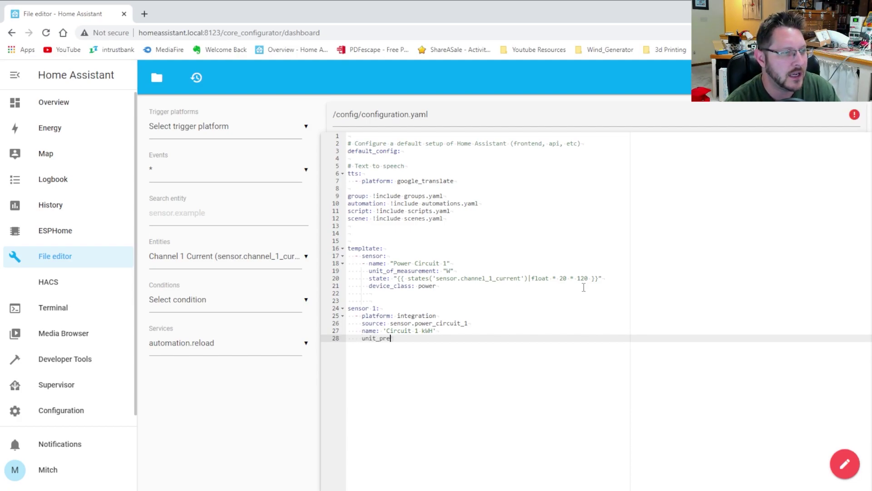
pyautogui.write('fix: k')
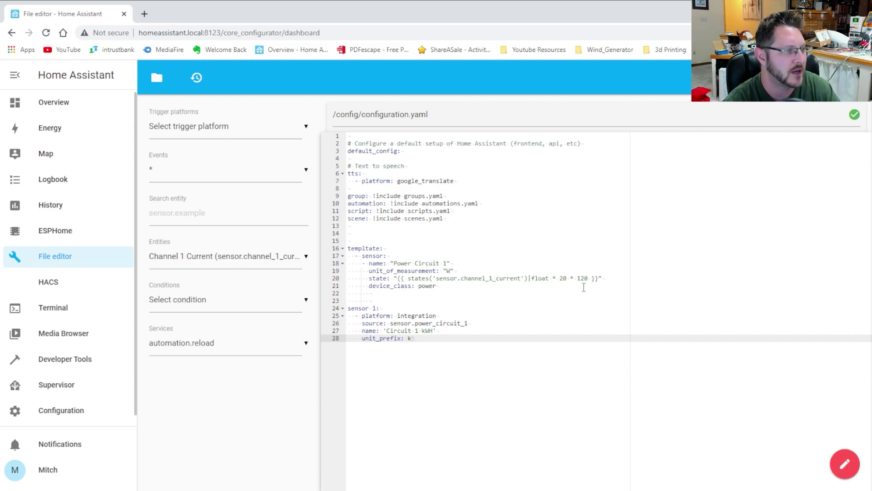
# - Add a round line with the value 3 below the unit prefix and save the configuration file
pyautogui.press('Return')
pyautogui.write('r')
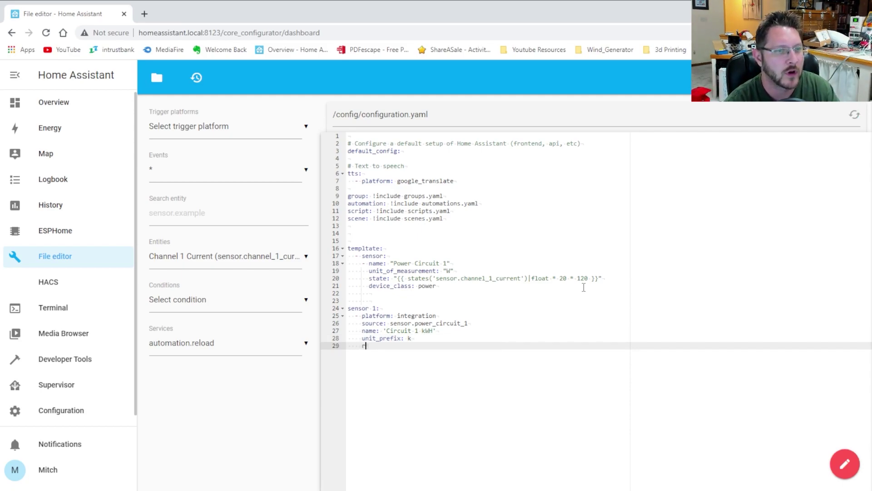
pyautogui.write('ound: 3')
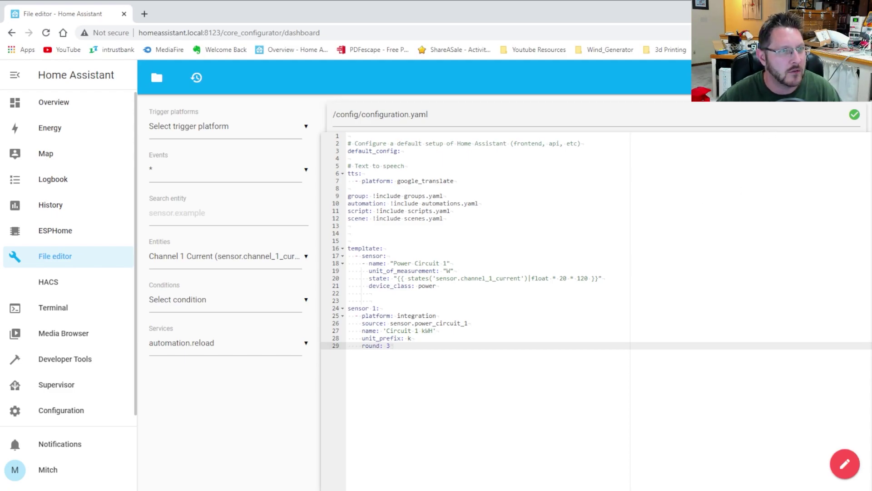
pyautogui.hotkey('ctrl', 's')
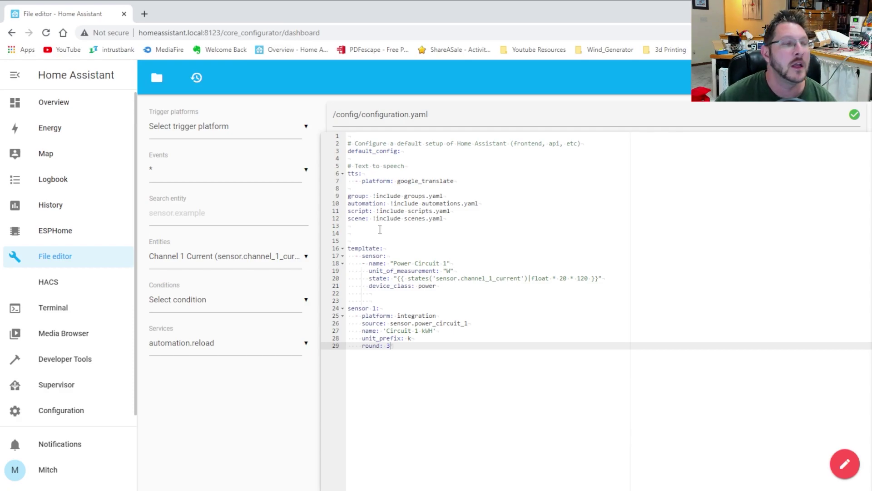
# - Run the configuration validation check and restart Home Assistant Core
pyautogui.click(93, 405)
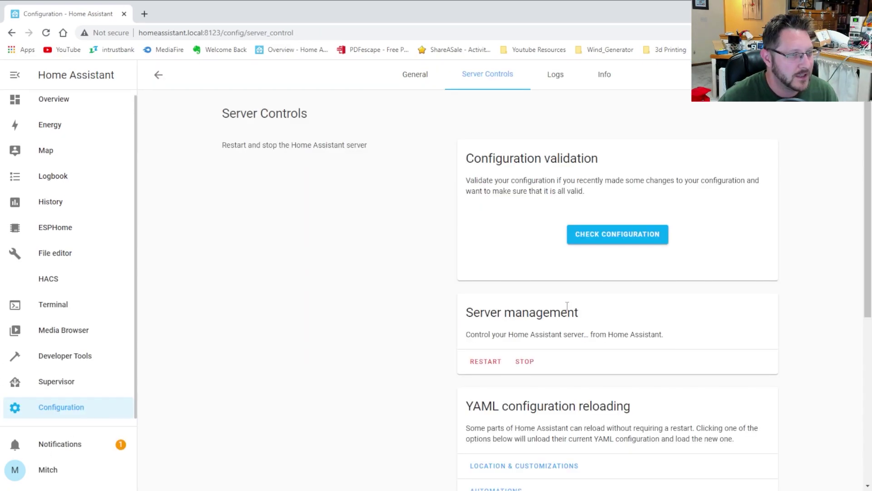
pyautogui.click(604, 235)
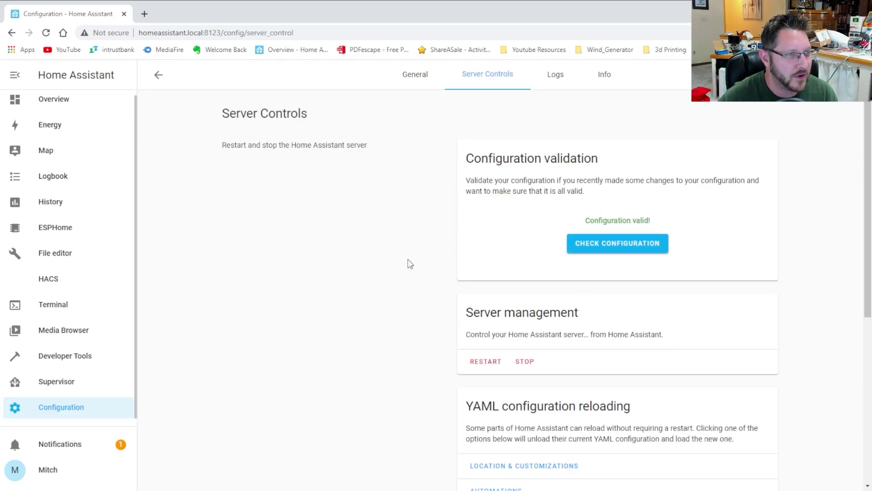
pyautogui.click(60, 361)
pyautogui.click(58, 378)
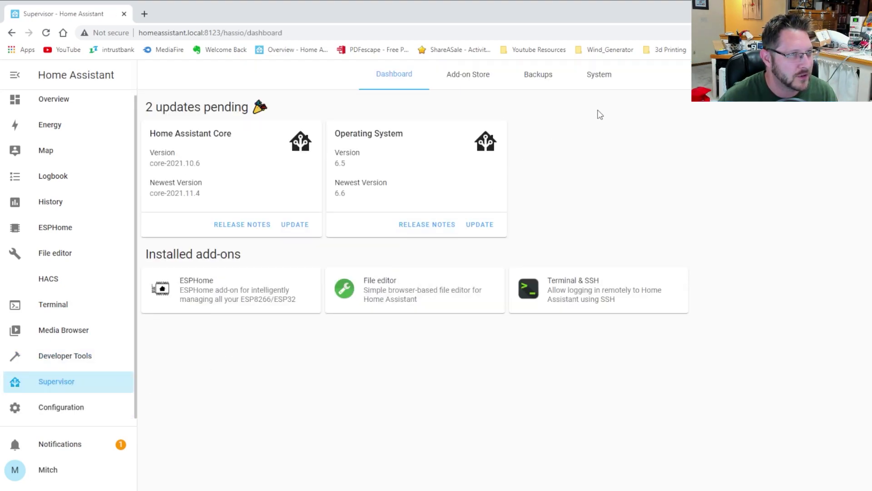
pyautogui.click(598, 84)
pyautogui.click(271, 308)
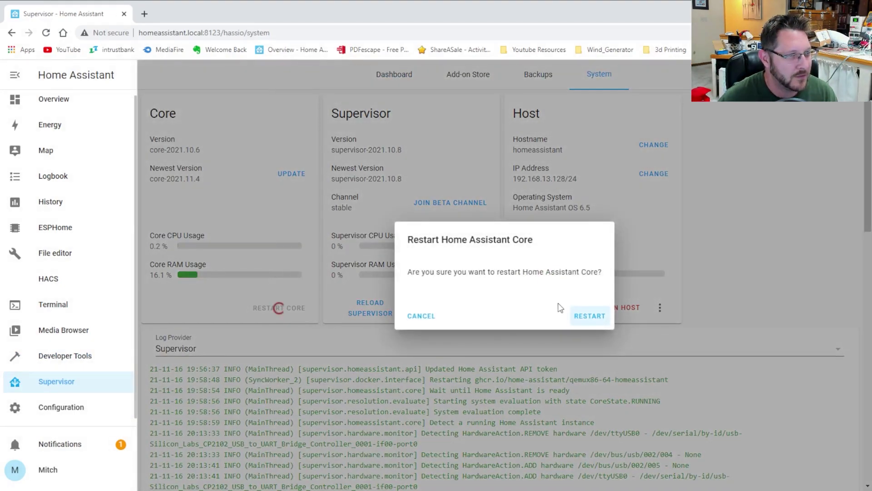
pyautogui.click(589, 316)
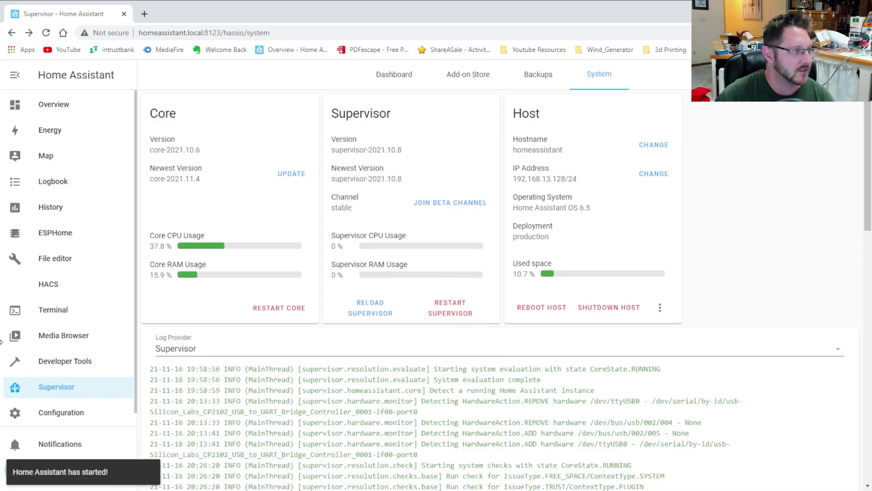
# - Add sensor.power_circuit_1 and sensor.circuit_1_kwh to the overview's Channel 1 entities card and save the card
pyautogui.click(53, 105)
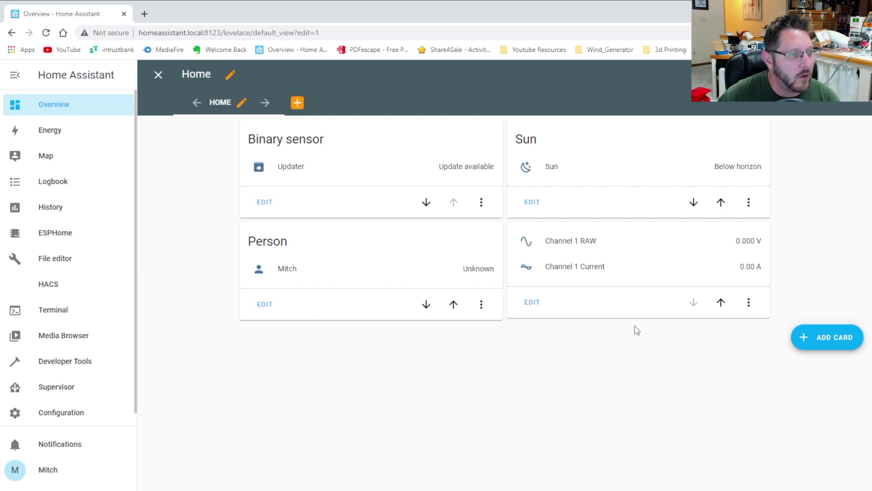
pyautogui.click(531, 302)
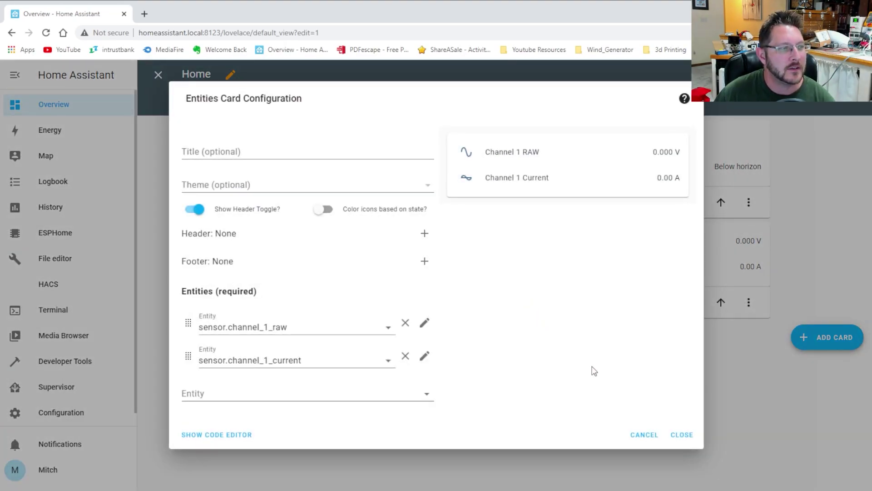
pyautogui.click(231, 392)
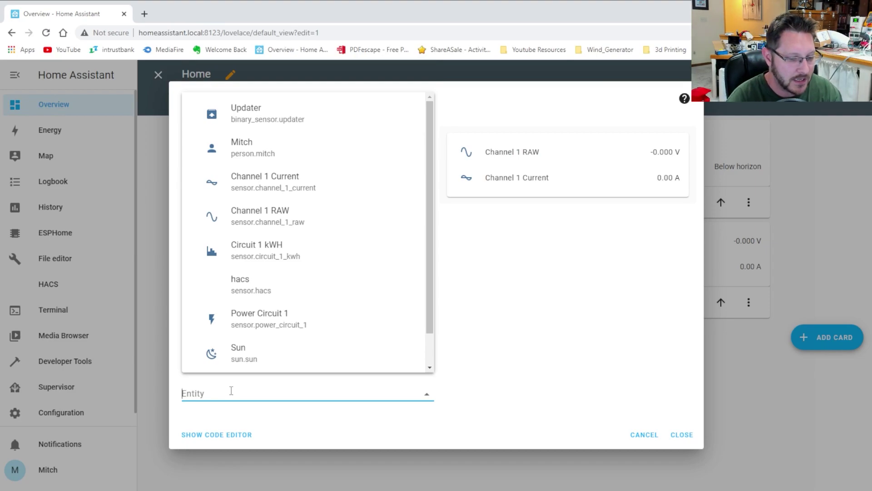
pyautogui.write('sensor')
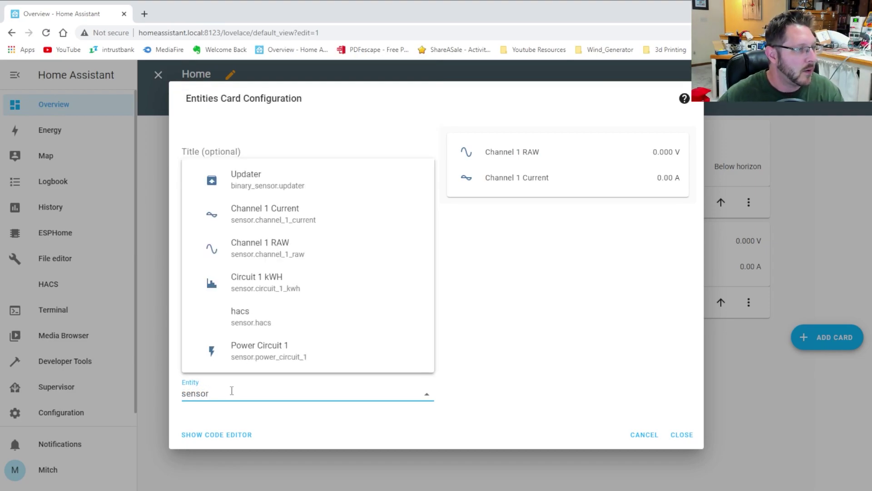
pyautogui.click(279, 353)
pyautogui.click(262, 423)
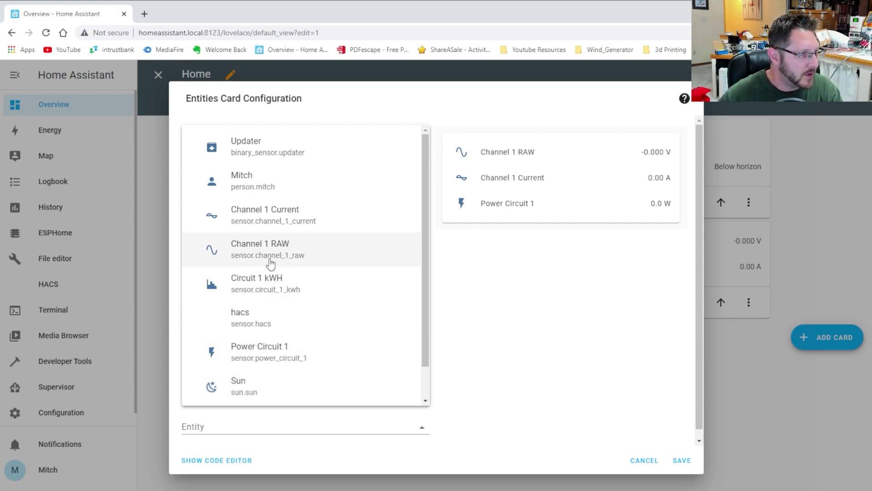
pyautogui.click(255, 284)
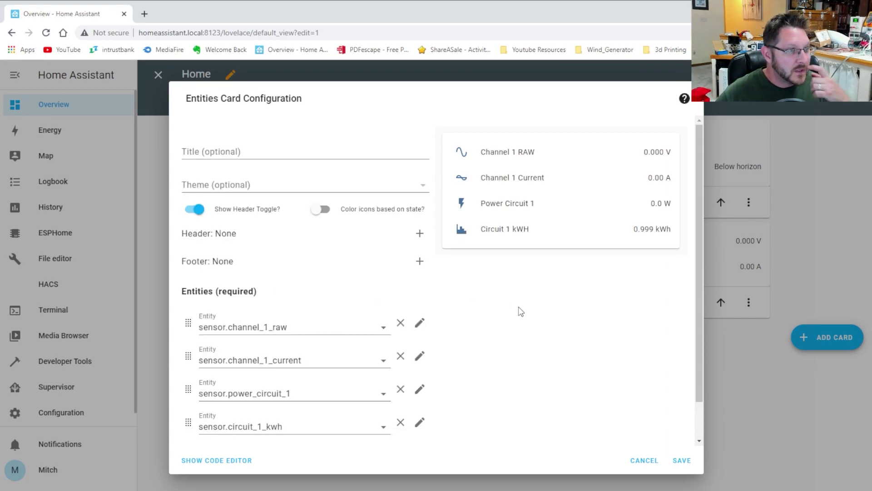
pyautogui.click(681, 460)
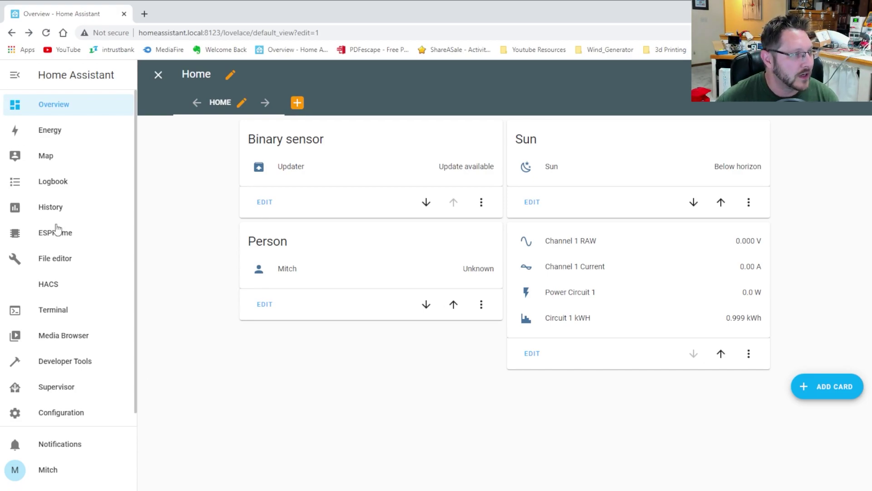
# - Search the downloadable HACS frontend repositories for mini, clear the search and leave the repository list
pyautogui.click(56, 287)
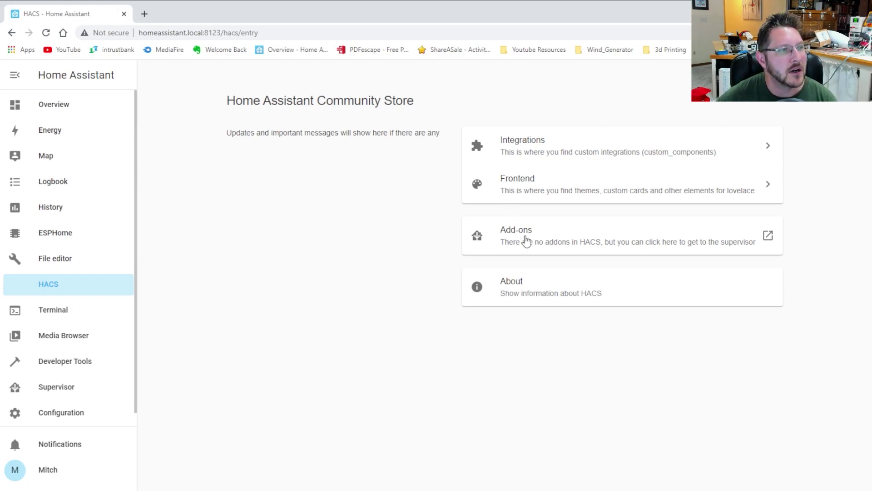
pyautogui.click(528, 186)
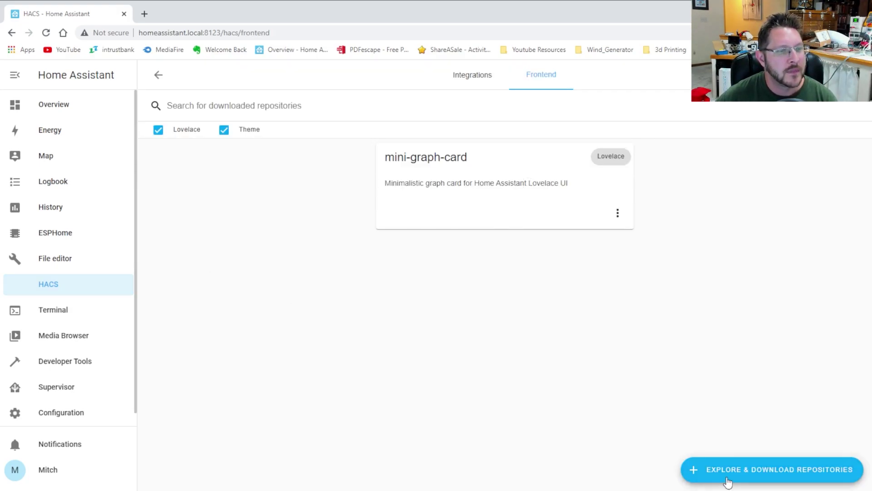
pyautogui.click(709, 467)
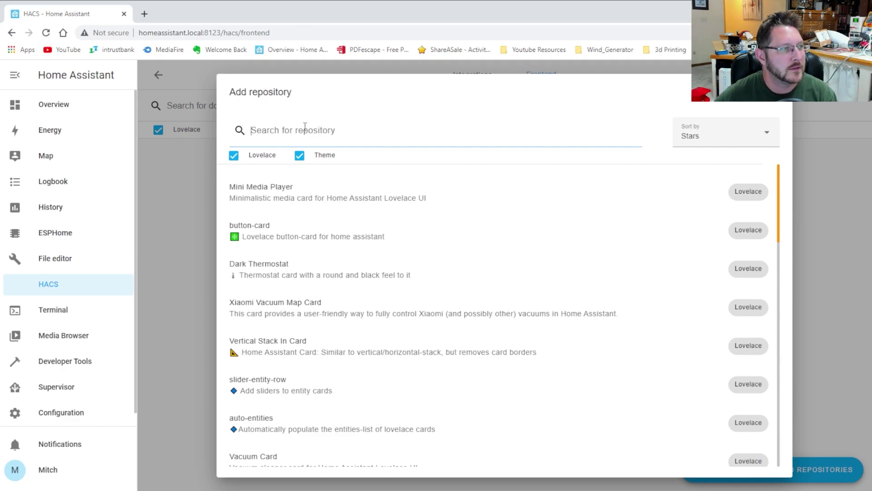
pyautogui.write('mini')
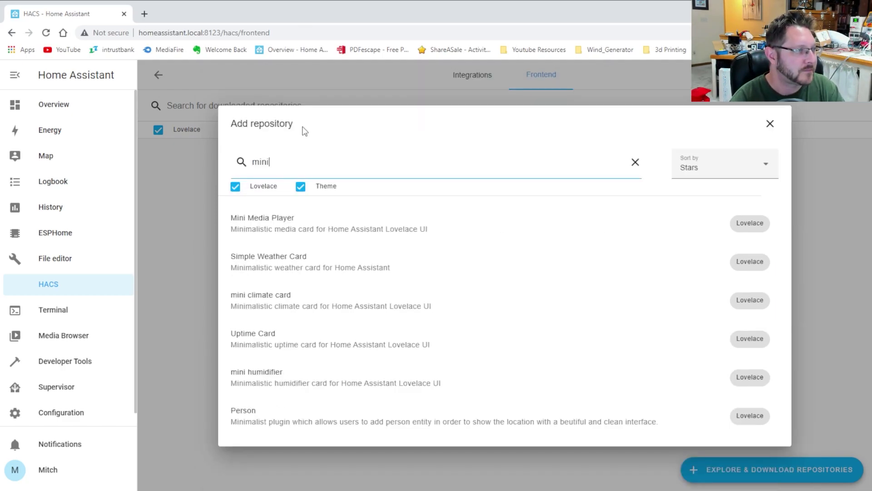
pyautogui.write('-')
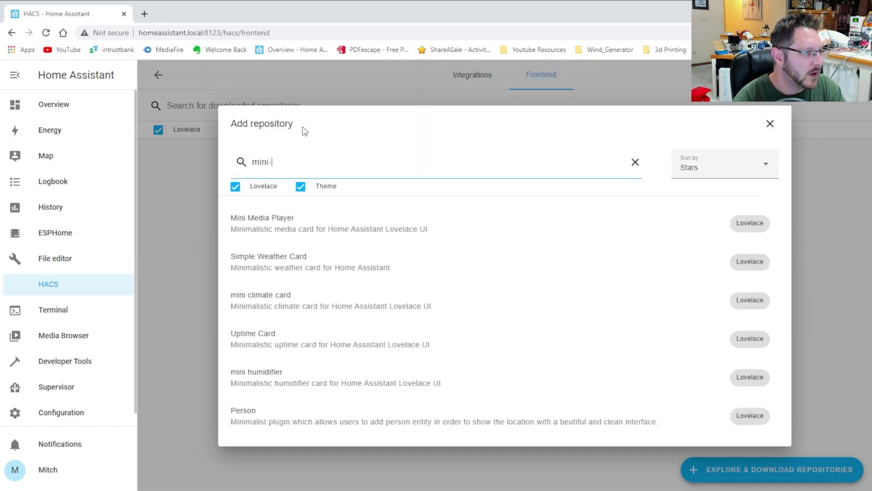
pyautogui.press('BackSpace')
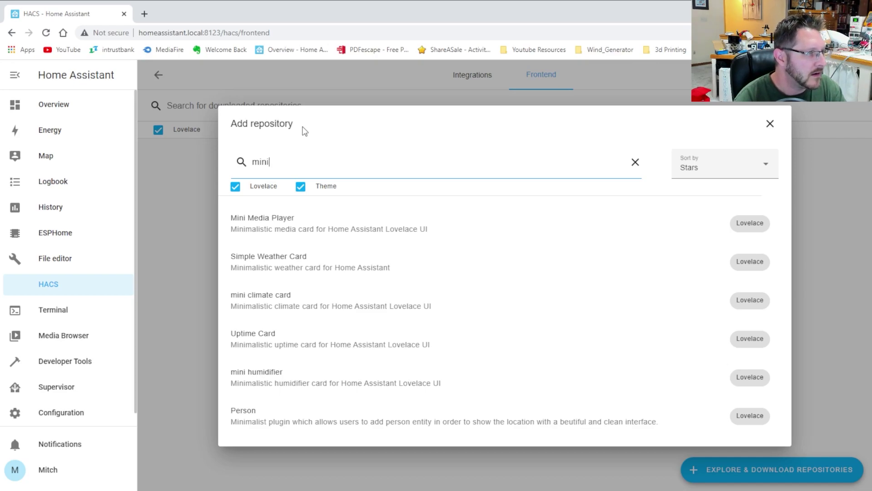
pyautogui.press('BackSpace')
pyautogui.press('BackSpace')
pyautogui.press('BackSpace')
pyautogui.press('BackSpace')
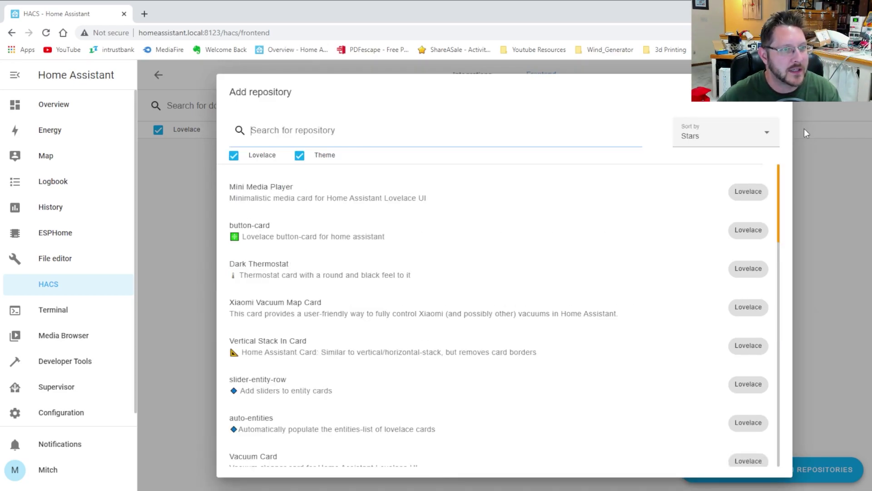
pyautogui.click(804, 130)
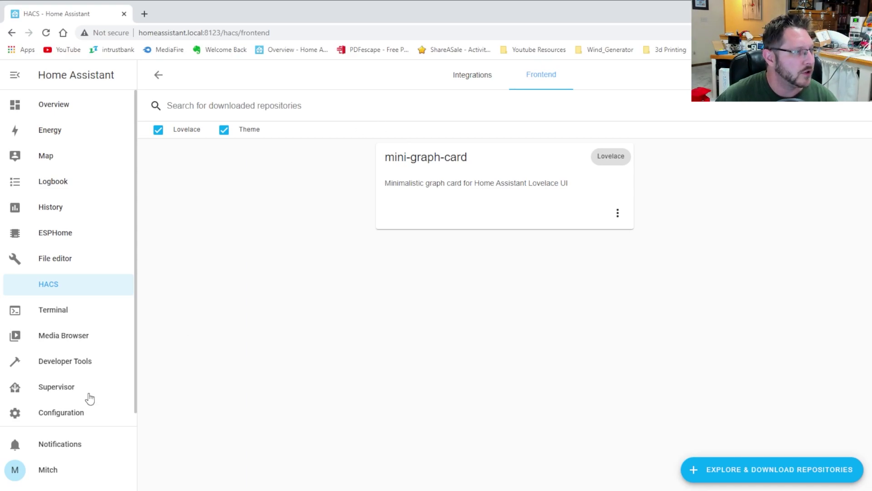
# - Examine the mini-graph-card entry in the Lovelace dashboard resources and the blank form for adding a new resource
pyautogui.click(68, 411)
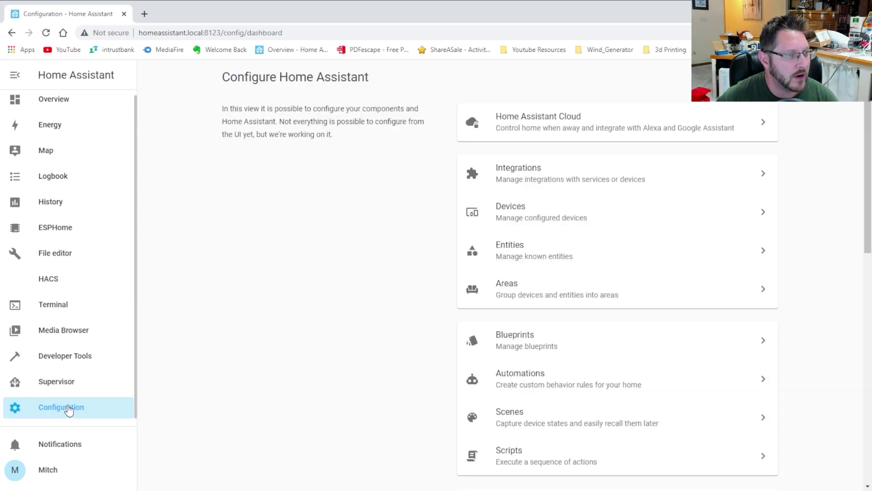
pyautogui.scroll(-10, 344, 290)
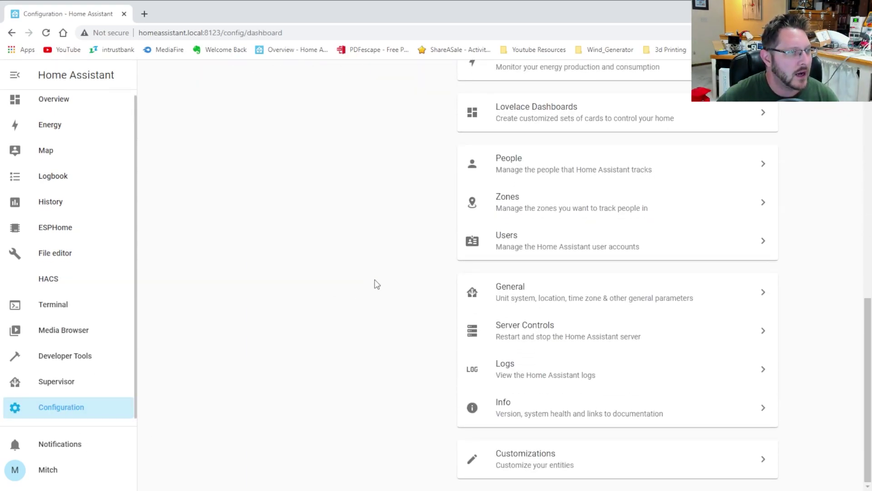
pyautogui.scroll(3, 377, 284)
pyautogui.click(570, 274)
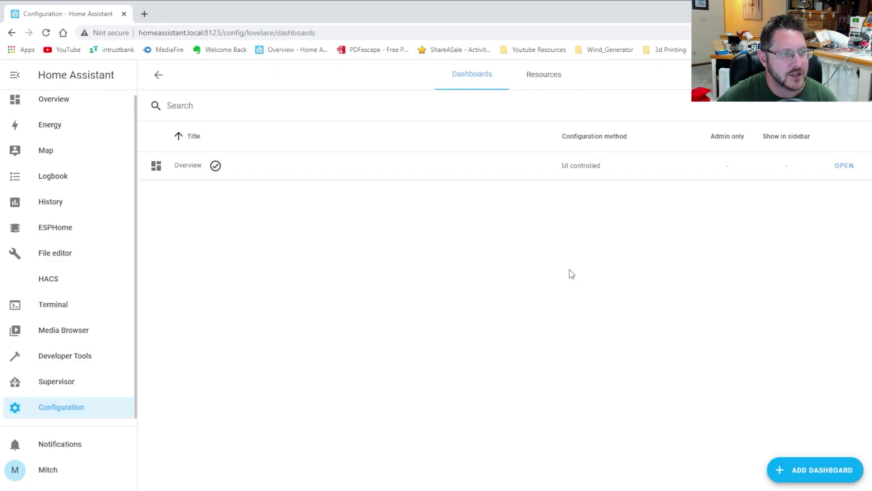
pyautogui.click(550, 81)
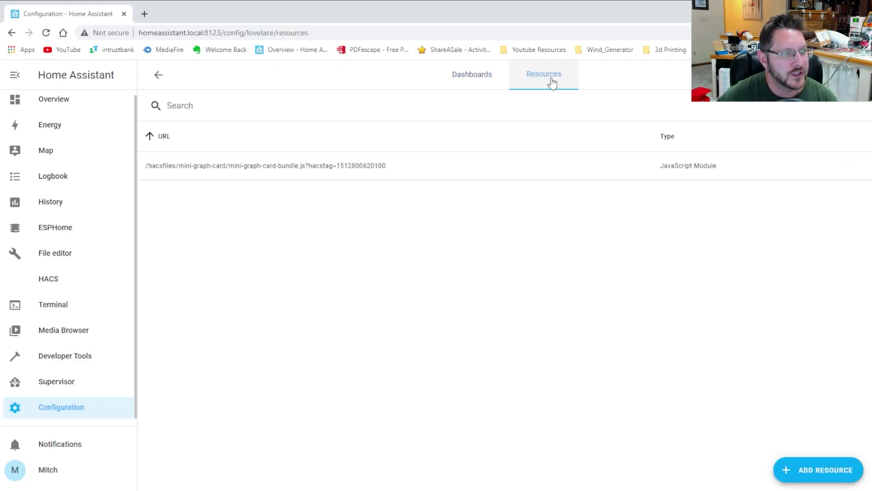
pyautogui.click(379, 165)
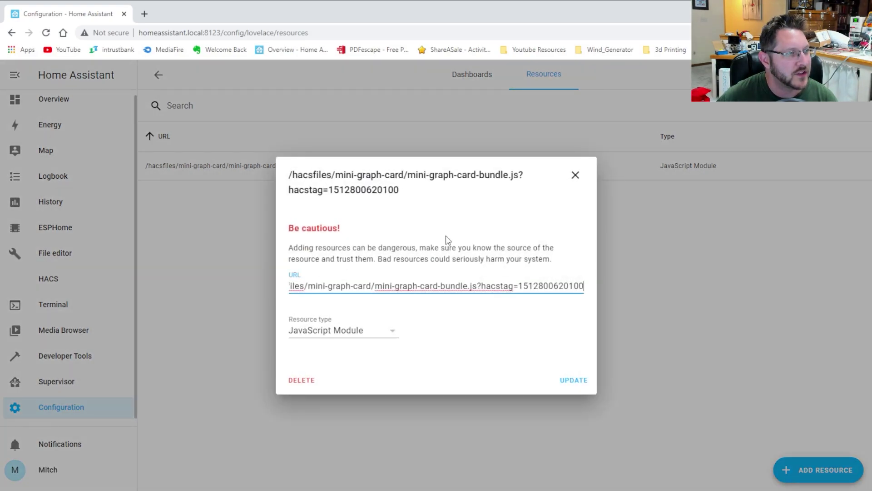
pyautogui.click(576, 177)
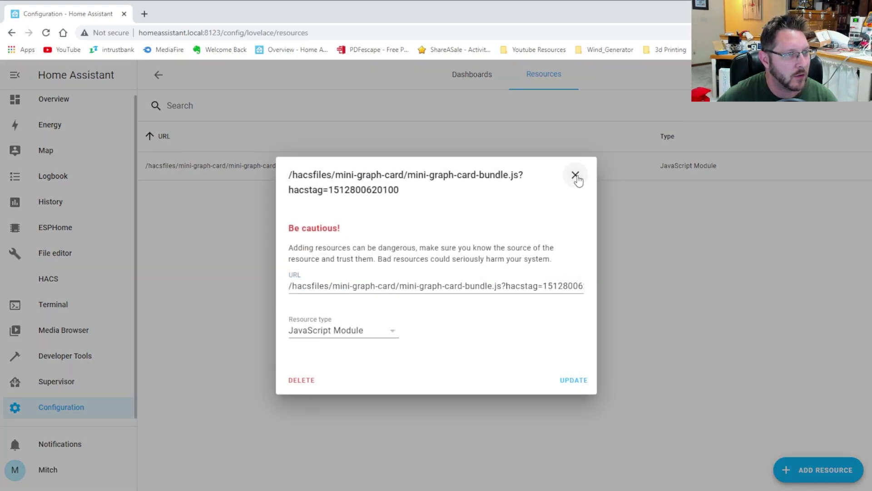
pyautogui.click(827, 471)
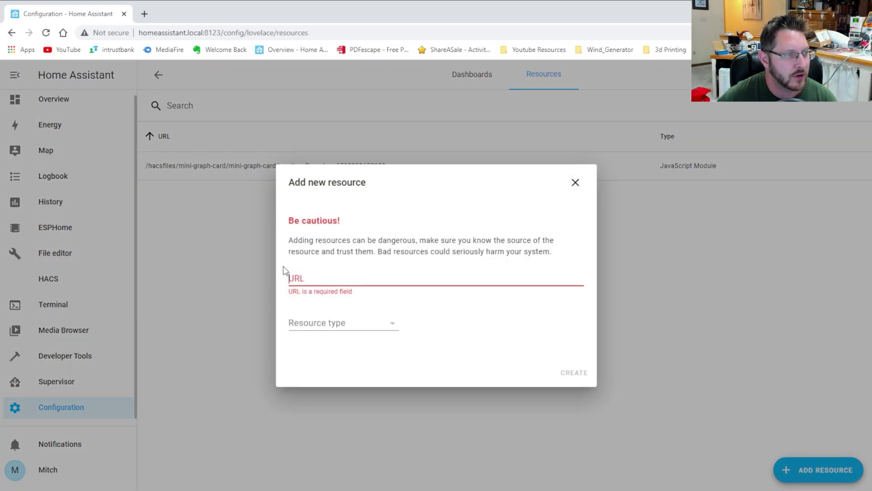
pyautogui.click(576, 182)
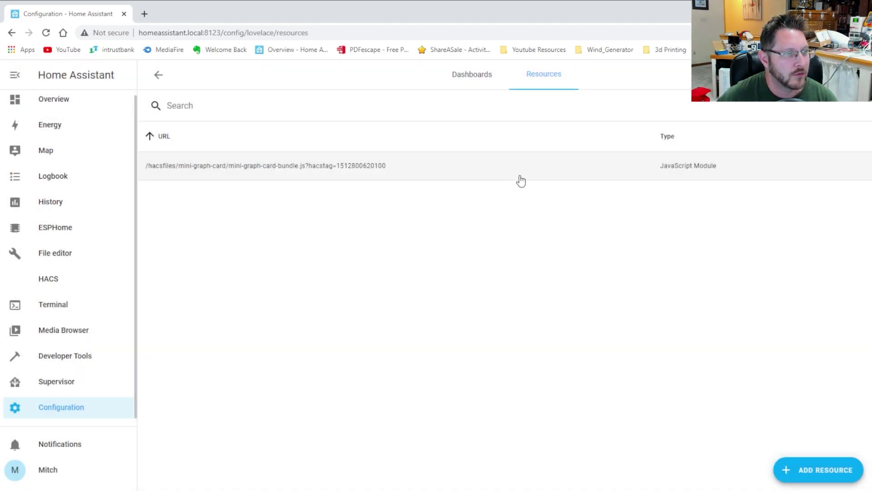
# - Reopen the mini-graph-card resource and examine its full URL through the hacstag ending and its resource type
pyautogui.click(518, 176)
pyautogui.moveTo(335, 283); pyautogui.dragTo(260, 285)
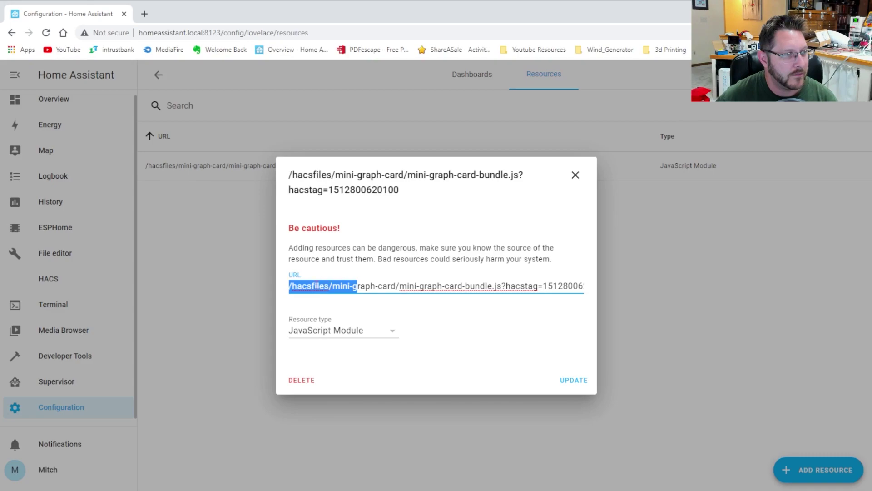
pyautogui.click(312, 286)
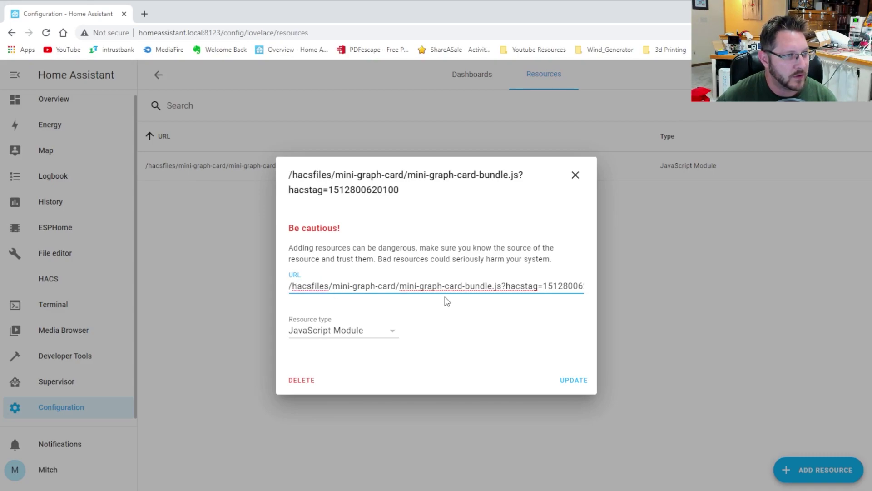
pyautogui.press('Home')
pyautogui.hotkey('ctrl', 'a')
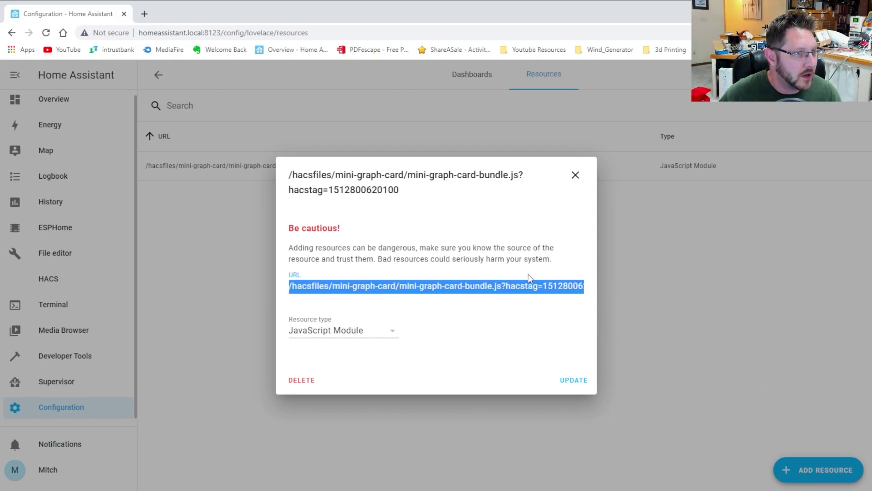
pyautogui.click(498, 300)
pyautogui.moveTo(528, 286); pyautogui.dragTo(600, 289)
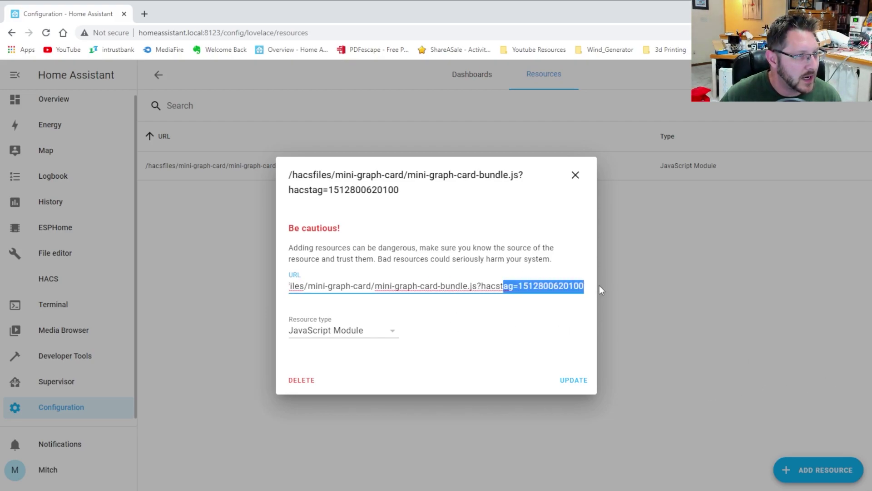
pyautogui.click(524, 287)
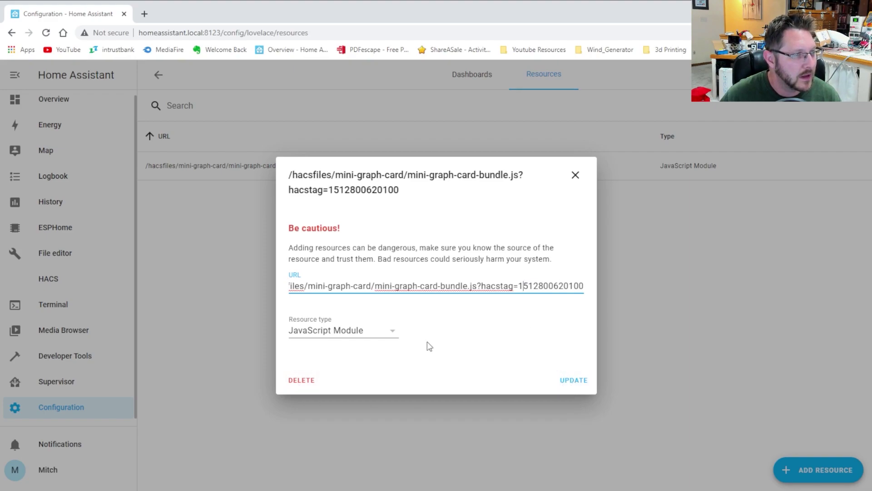
pyautogui.click(576, 174)
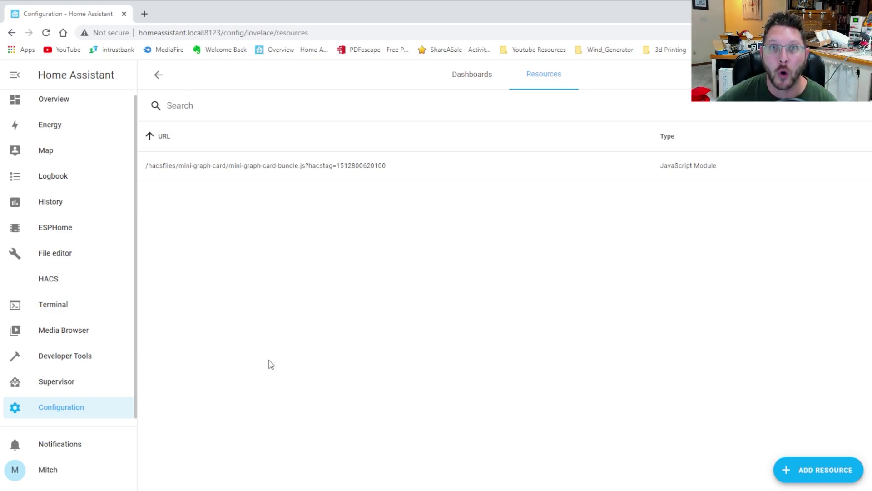
# - View the Supervisor's System page with its Core restart option and return to the dashboard overview
pyautogui.click(64, 387)
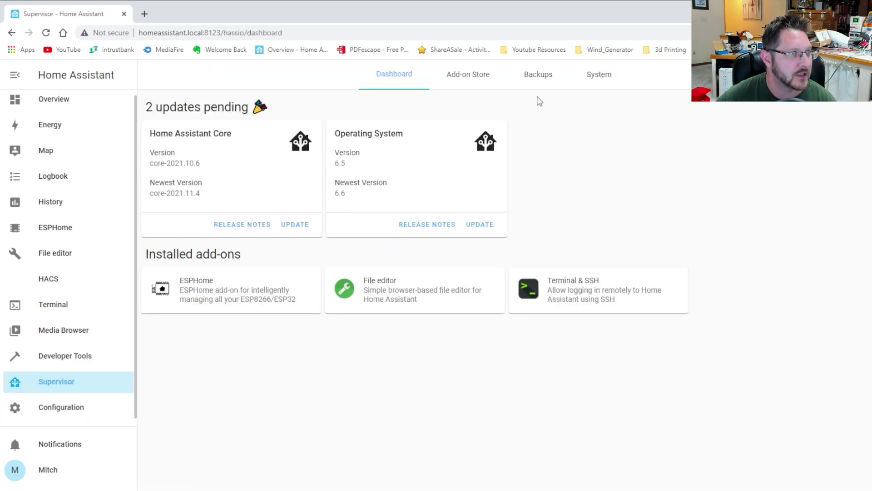
pyautogui.click(601, 74)
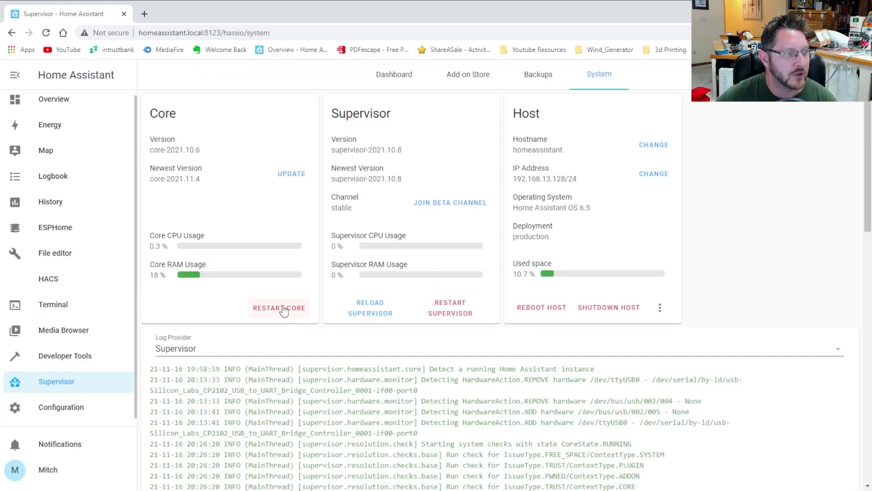
pyautogui.click(52, 100)
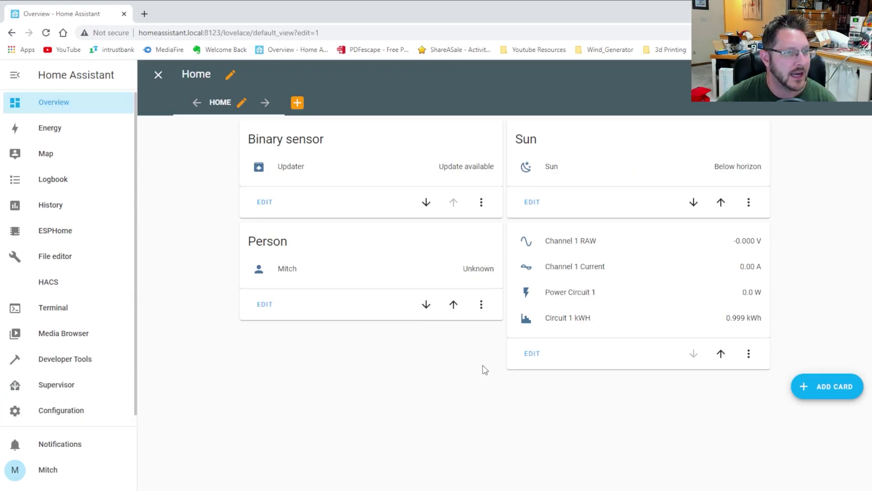
pyautogui.click(817, 386)
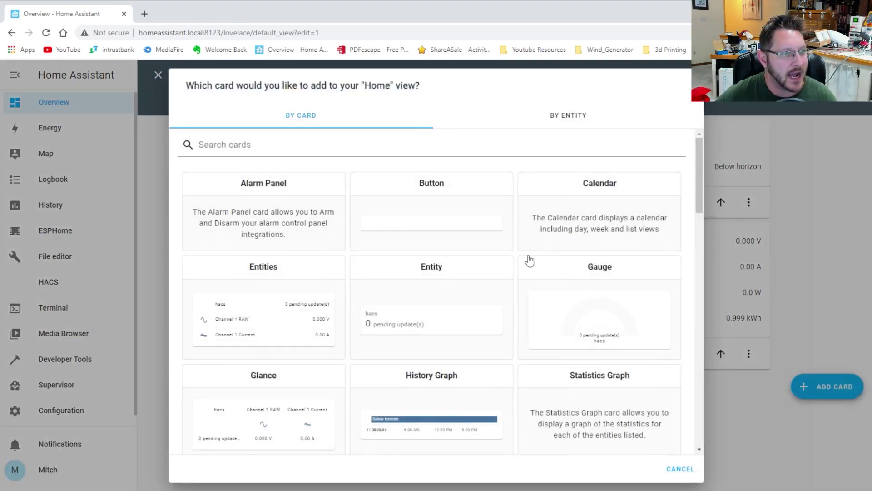
pyautogui.click(376, 145)
pyautogui.write('gal')
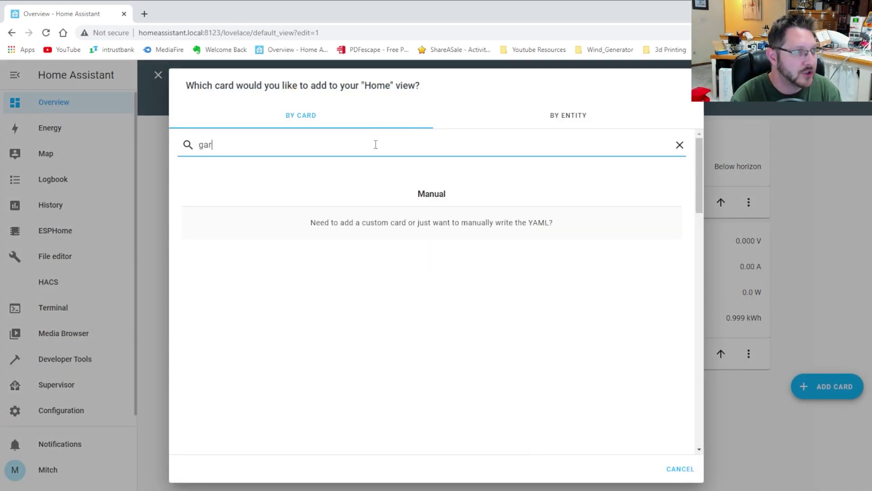
pyautogui.press('BackSpace')
pyautogui.press('BackSpace')
pyautogui.write('ra')
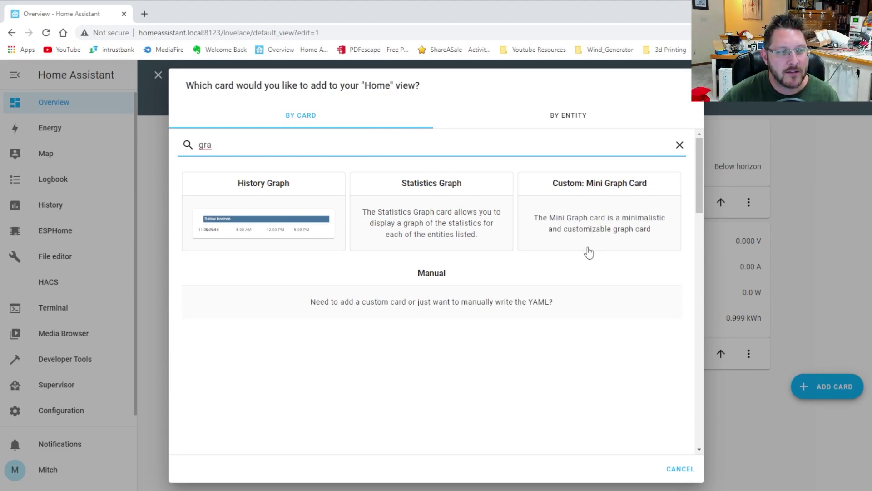
pyautogui.click(589, 222)
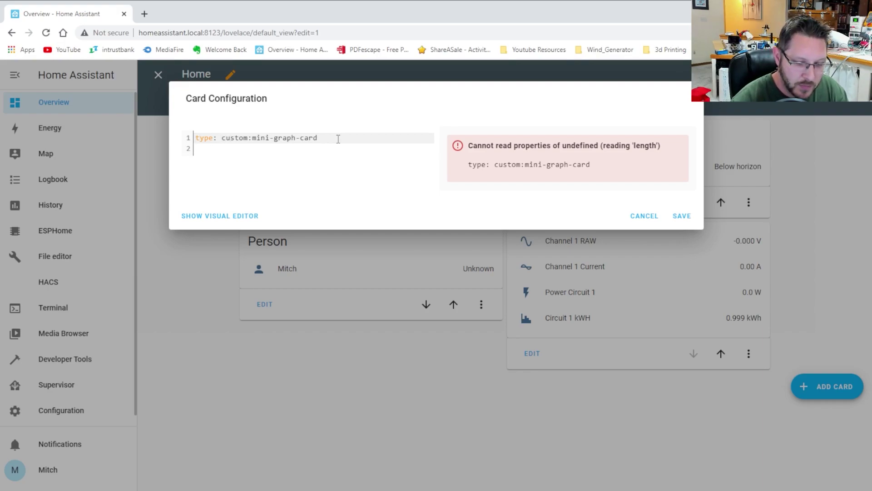
pyautogui.write("'")
pyautogui.press('End')
pyautogui.write("'")
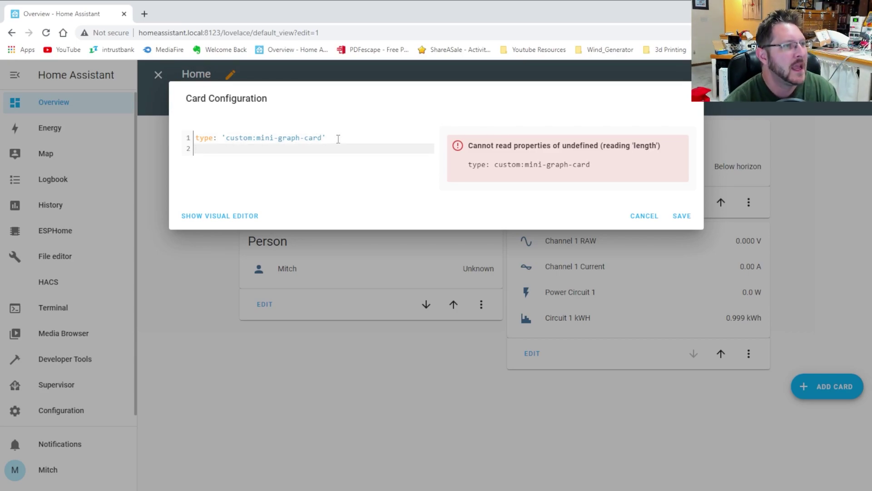
pyautogui.write('entities')
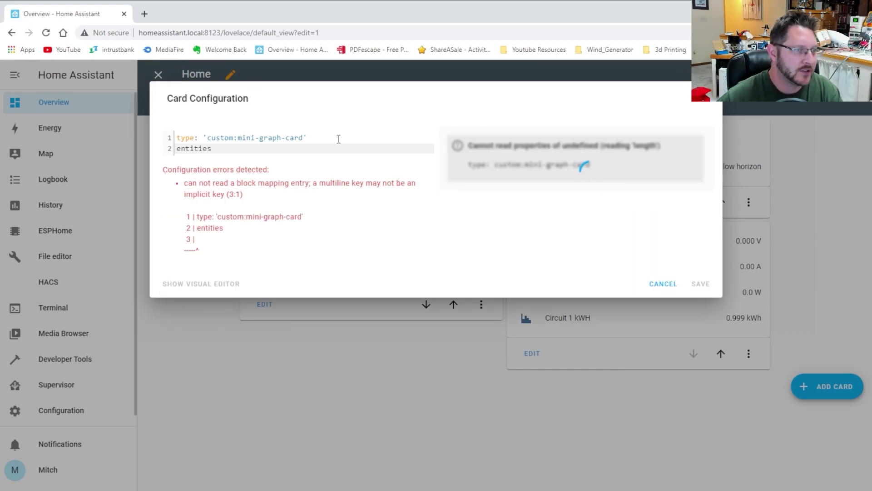
pyautogui.click(664, 285)
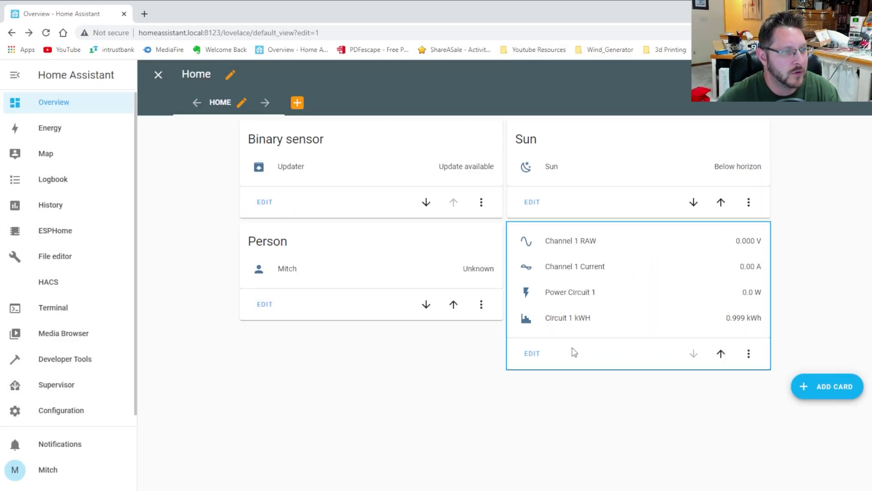
# - Copy the entity ID sensor.circuit_1_kwh from the Channel 1 entities card's configuration and close it without changes
pyautogui.click(530, 356)
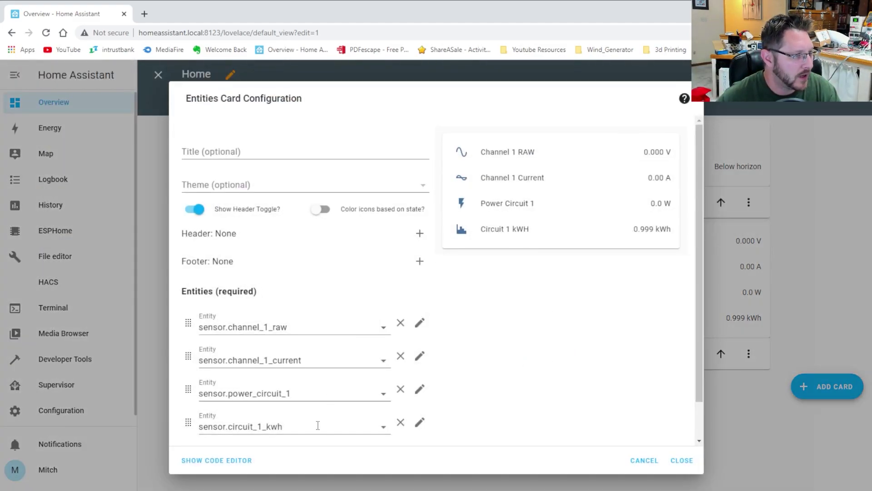
pyautogui.moveTo(318, 425); pyautogui.dragTo(170, 439)
pyautogui.hotkey('ctrl', 'c')
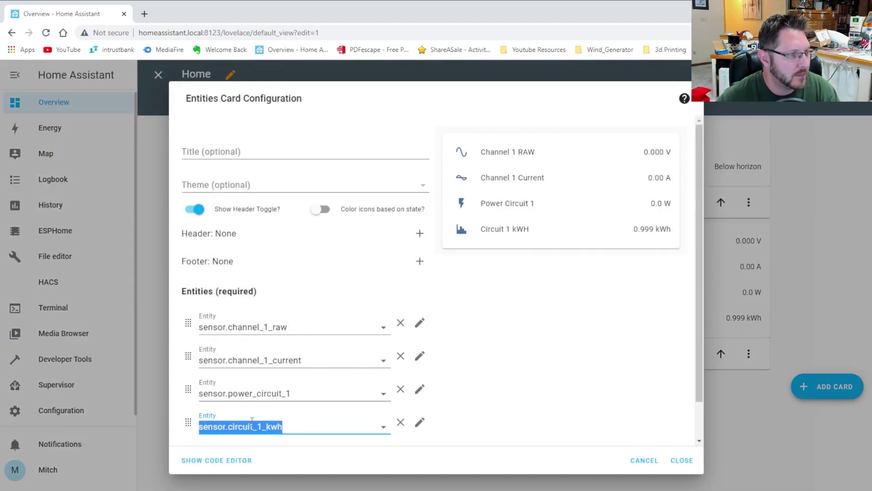
pyautogui.click(687, 460)
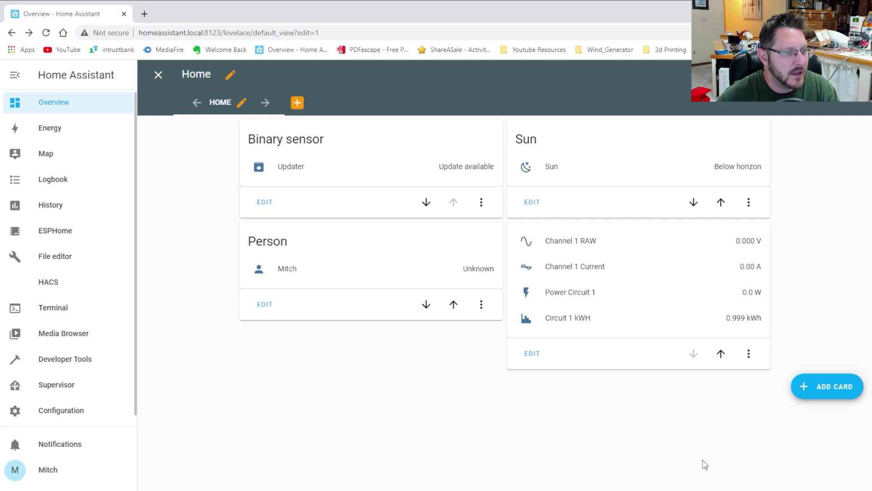
# - Search the dashboard card types for graph and add a Custom: Mini Graph Card to the Home view
pyautogui.click(817, 391)
pyautogui.click(449, 144)
pyautogui.write('gr')
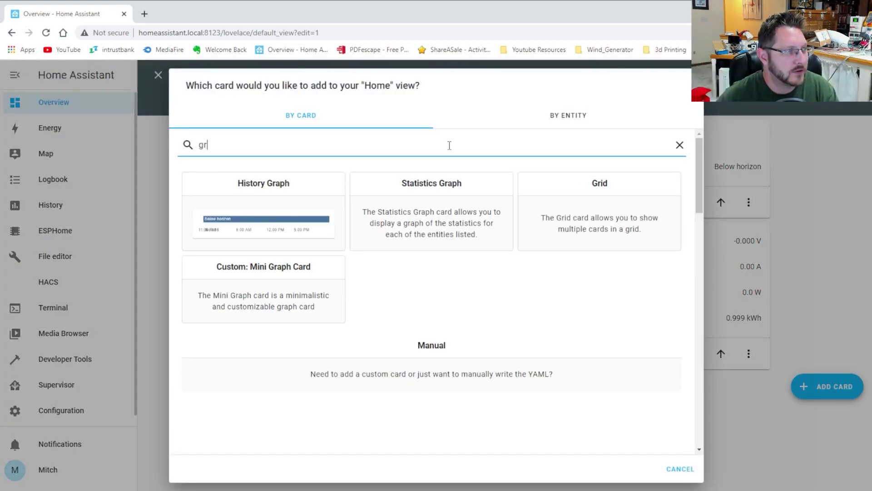
pyautogui.write('aph')
pyautogui.click(527, 198)
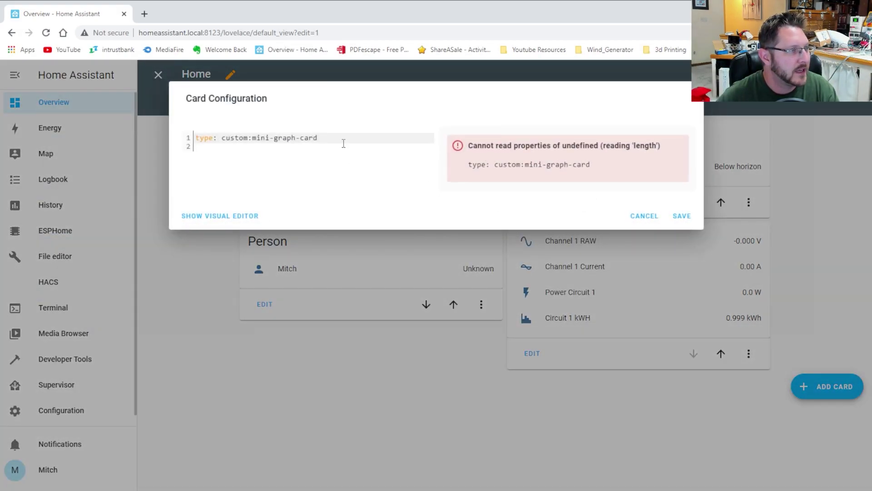
# - Enclose the card's type value custom:mini-graph-card in single quotes and start a new line below it
pyautogui.click(343, 143)
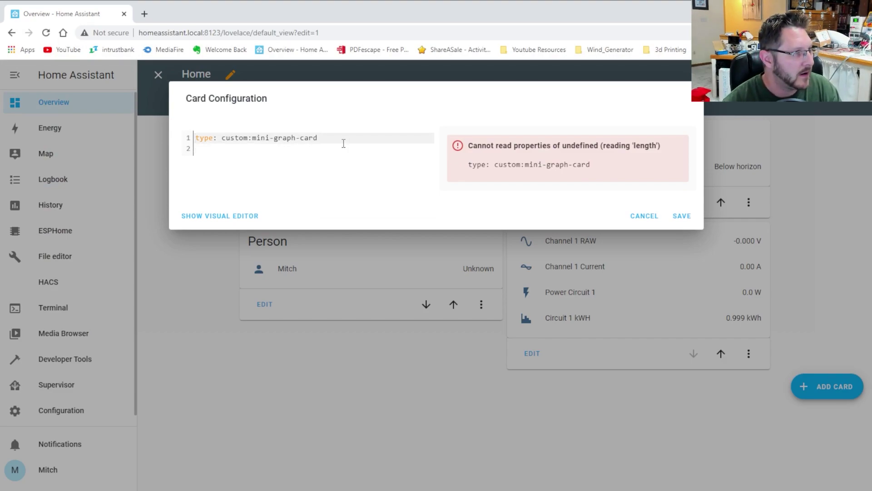
pyautogui.write("'")
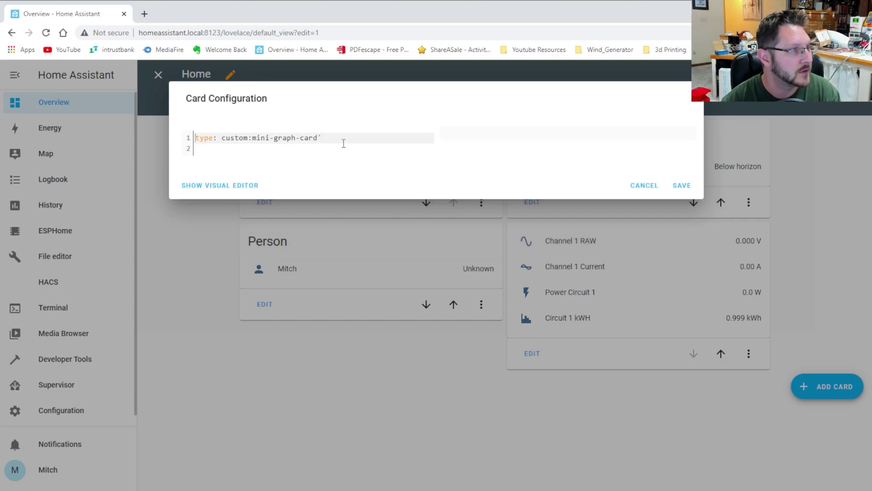
pyautogui.press('Right')
pyautogui.press('Right')
pyautogui.press('Right')
pyautogui.press('Right')
pyautogui.press('Right')
pyautogui.press('Right')
pyautogui.press('Right')
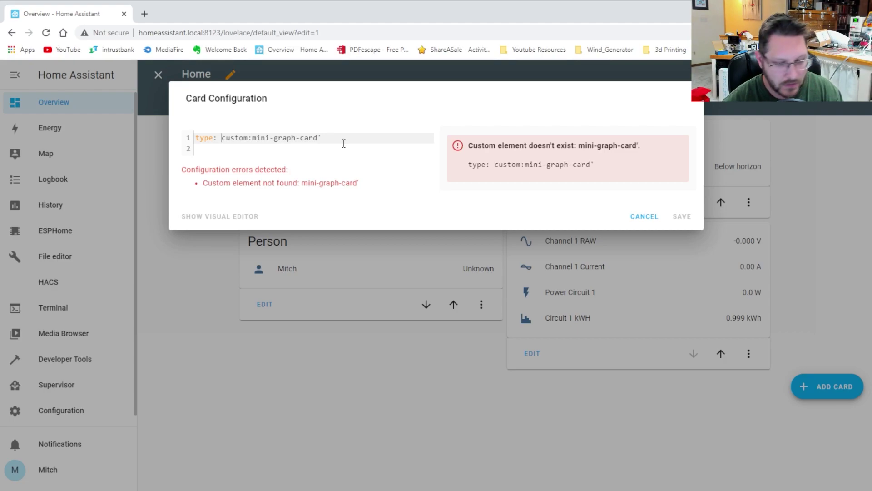
pyautogui.write("'")
pyautogui.press('Return')
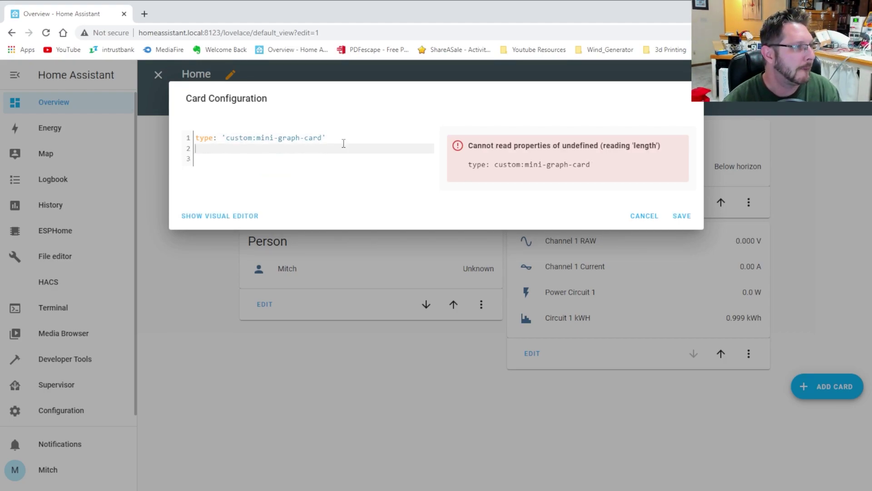
# - Add an entities list to the card's YAML with the copied sensor as its item: "- entity: sensor.circuit_1_kwh"
pyautogui.write('entities:')
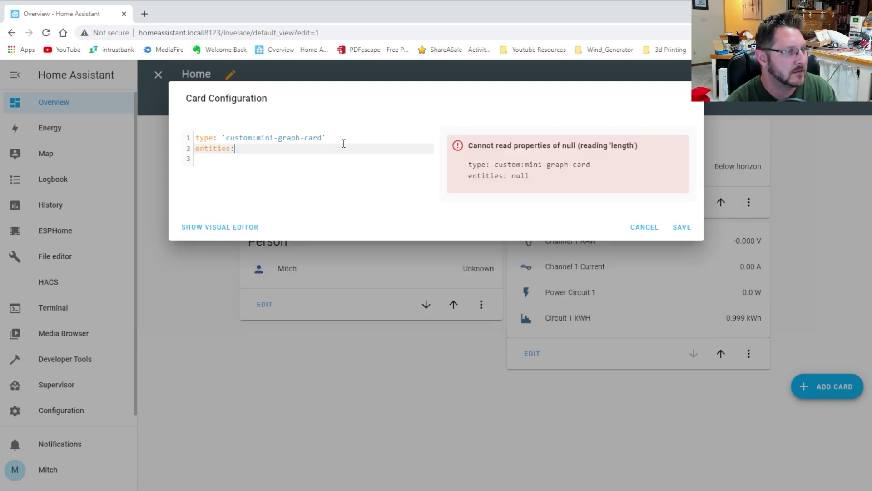
pyautogui.press('Return')
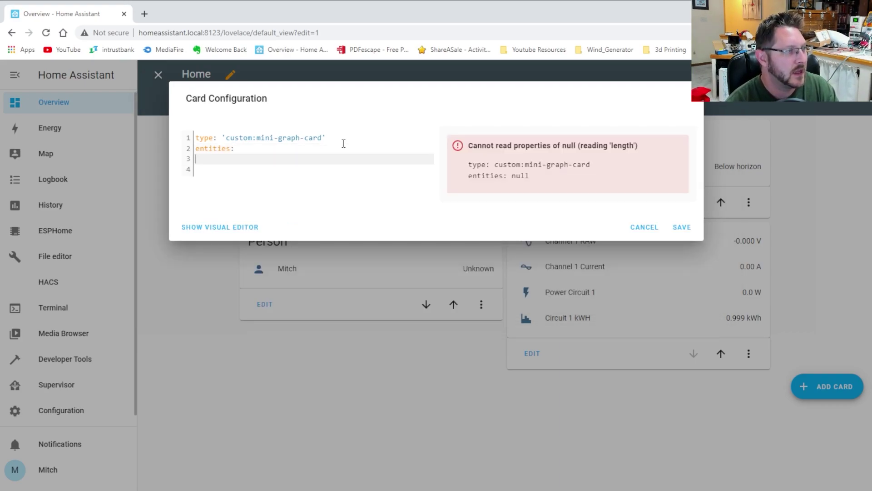
pyautogui.write('entity:')
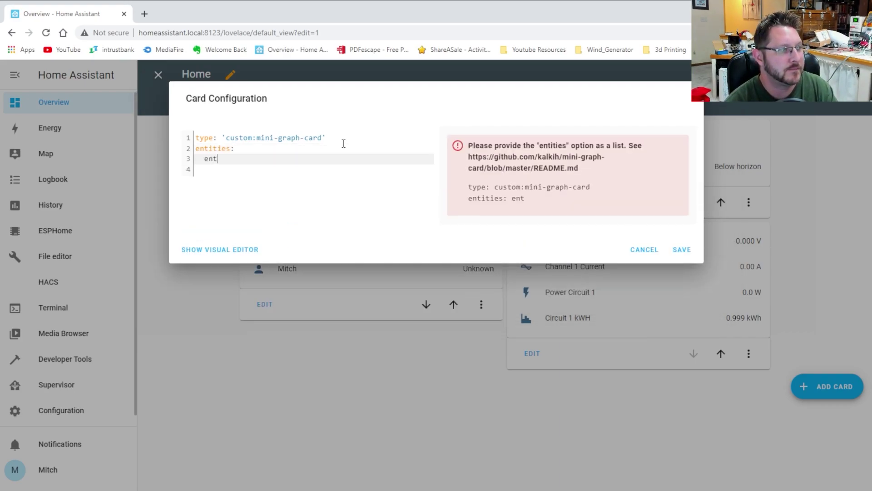
pyautogui.press('BackSpace')
pyautogui.press('BackSpace')
pyautogui.press('BackSpace')
pyautogui.press('BackSpace')
pyautogui.press('BackSpace')
pyautogui.press('BackSpace')
pyautogui.press('BackSpace')
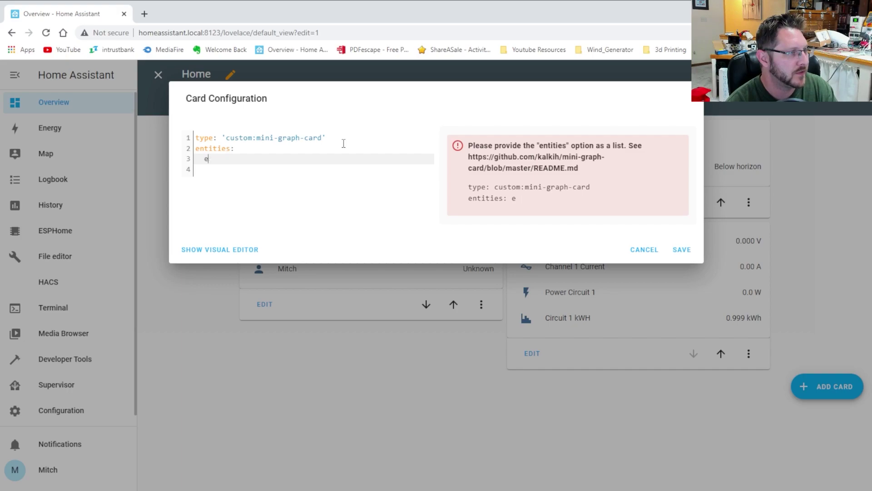
pyautogui.write('- entity:')
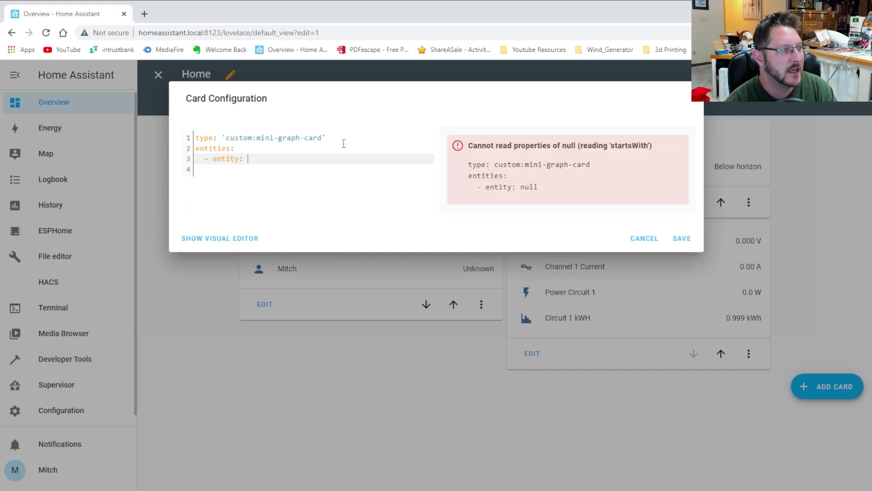
pyautogui.hotkey('ctrl', 'v')
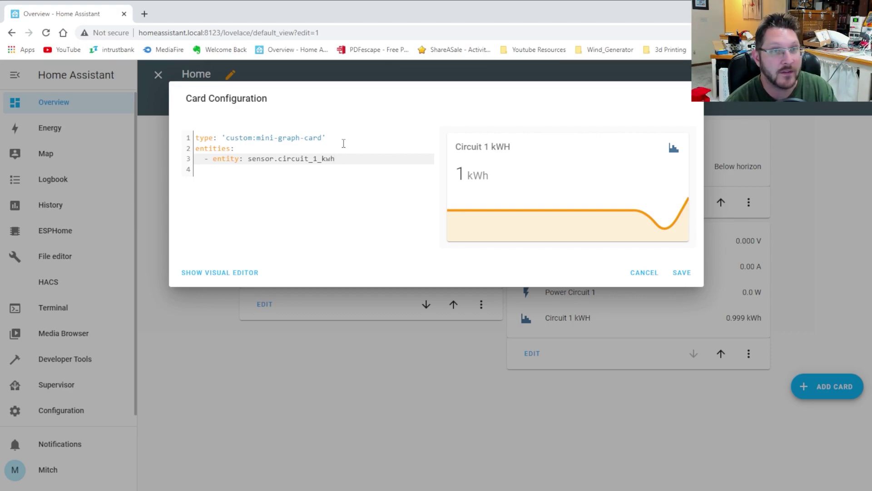
# - Add a show section with "graph: bar" below the entities list, separated by a blank line, and save the card
pyautogui.press('Return')
pyautogui.press('Return')
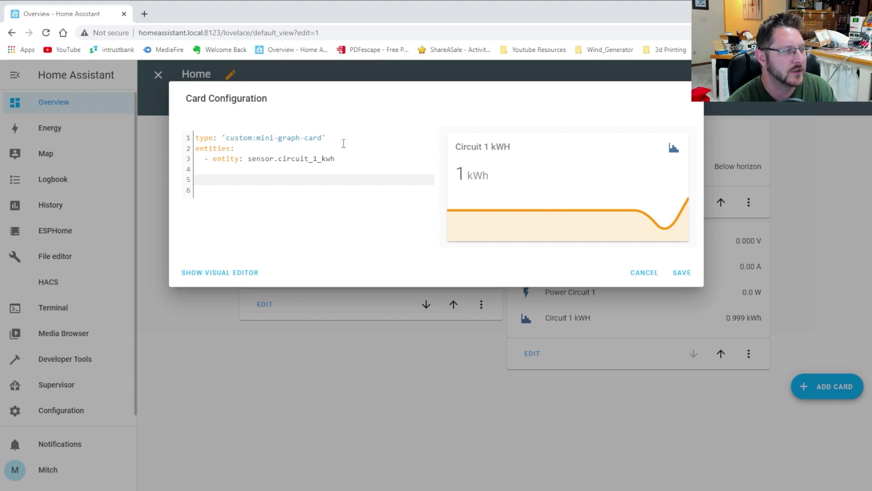
pyautogui.write('show:')
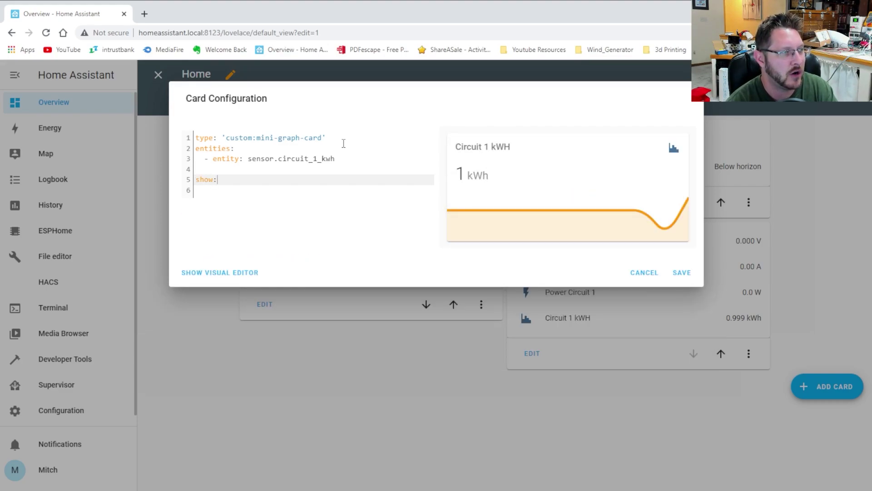
pyautogui.press('Return')
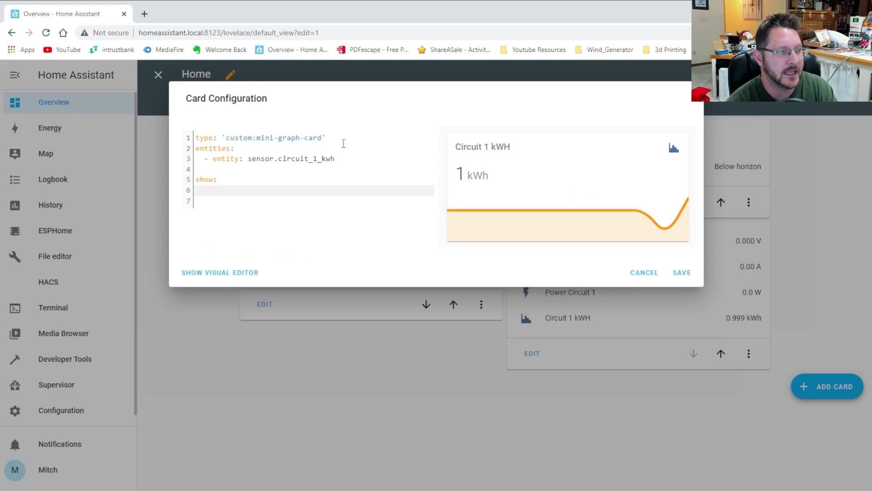
pyautogui.write('graph: ')
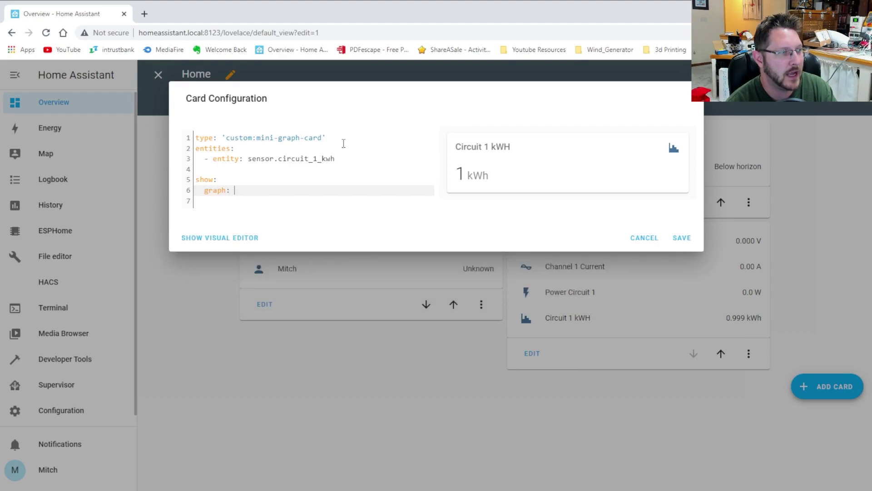
pyautogui.write('bar')
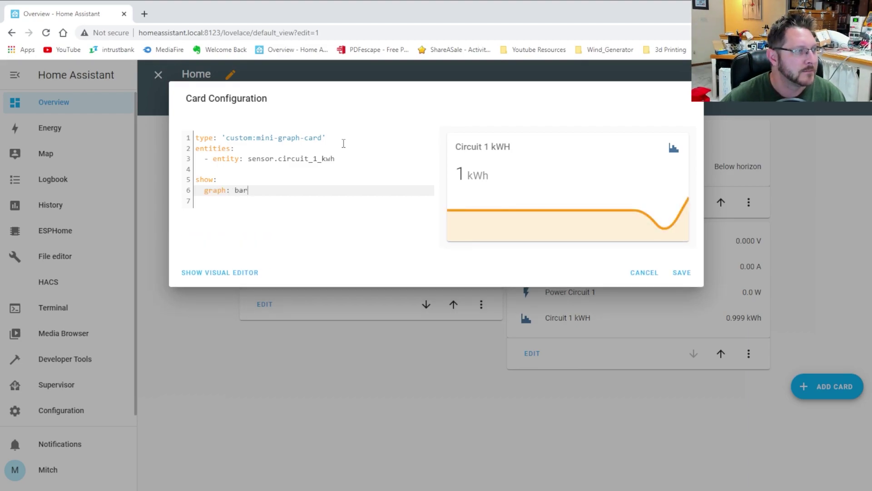
pyautogui.click(688, 276)
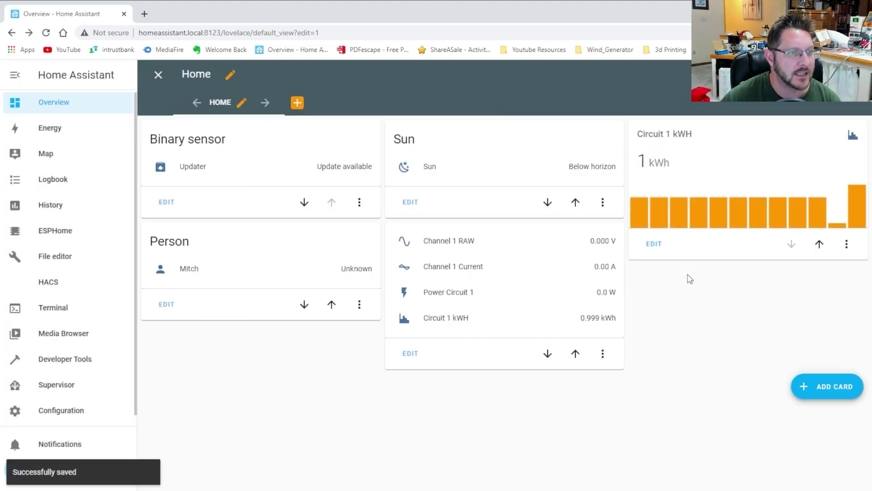